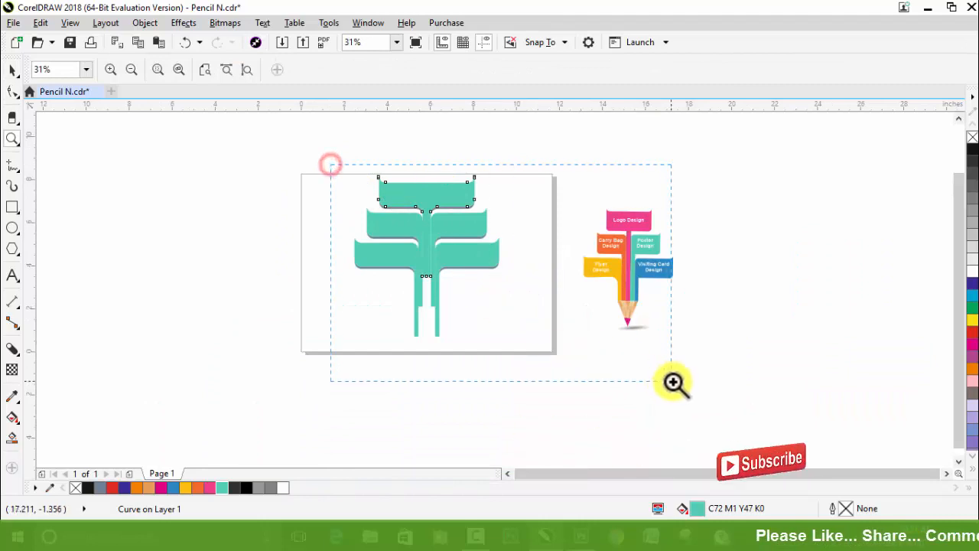
Ungroup the group of five trimmed teal banner shapes.
key(space)
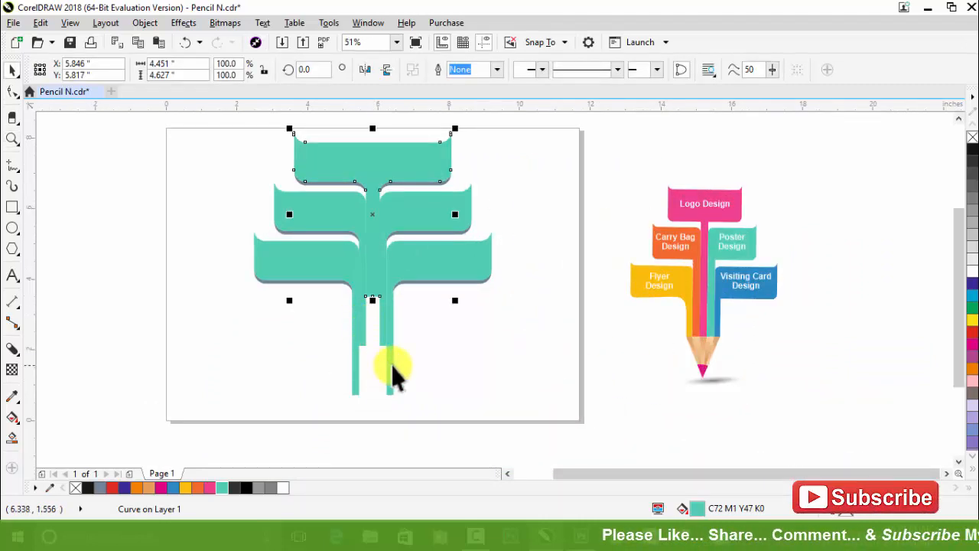
key(space)
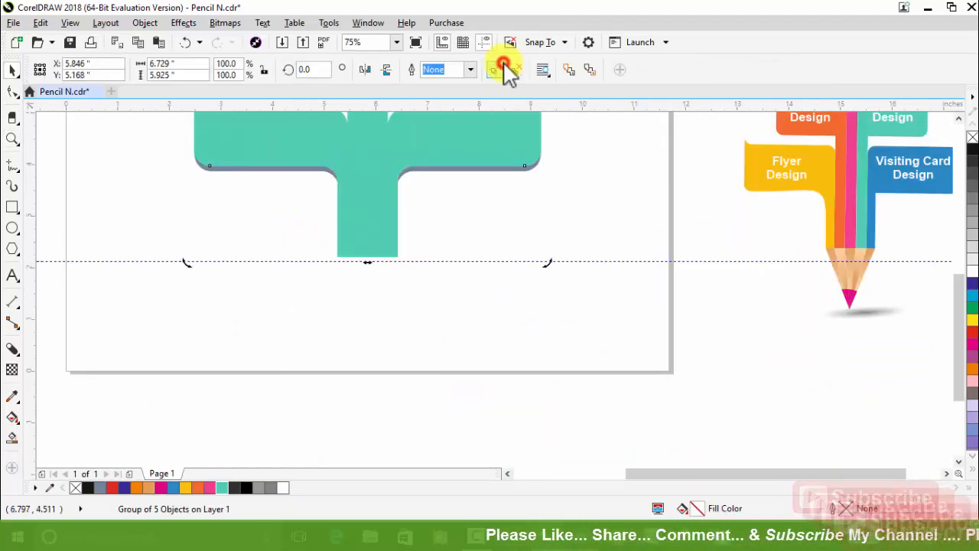
click(500, 69)
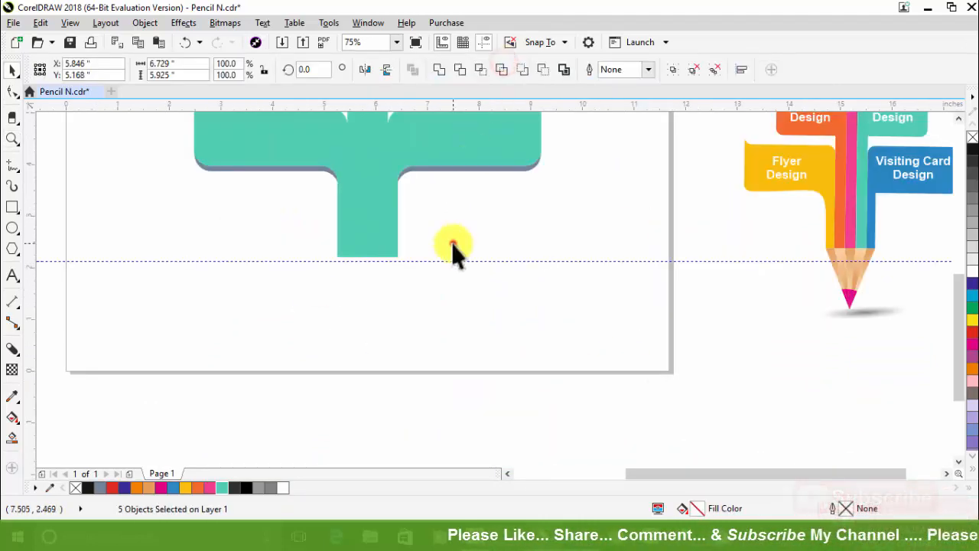
click(452, 252)
Delete the horizontal guideline beneath the teal banner stem.
scroll(454, 248, down, 8)
key(space)
click(363, 184)
drag(344, 201, 640, 401)
key(space)
click(517, 360)
key(Delete)
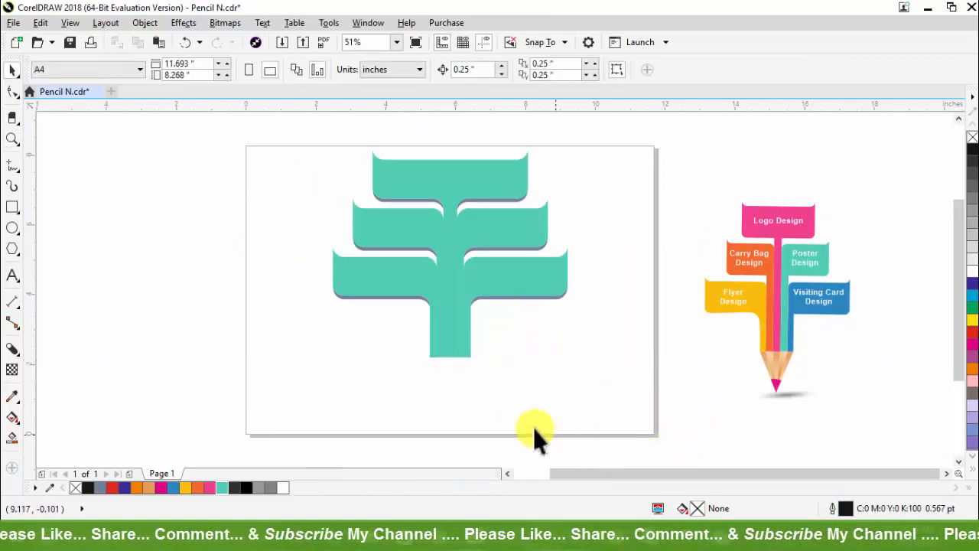
Draw a rectangle across the stem's lower end, intersect it with the banner group, and delete the rectangle.
scroll(535, 409, up, 2)
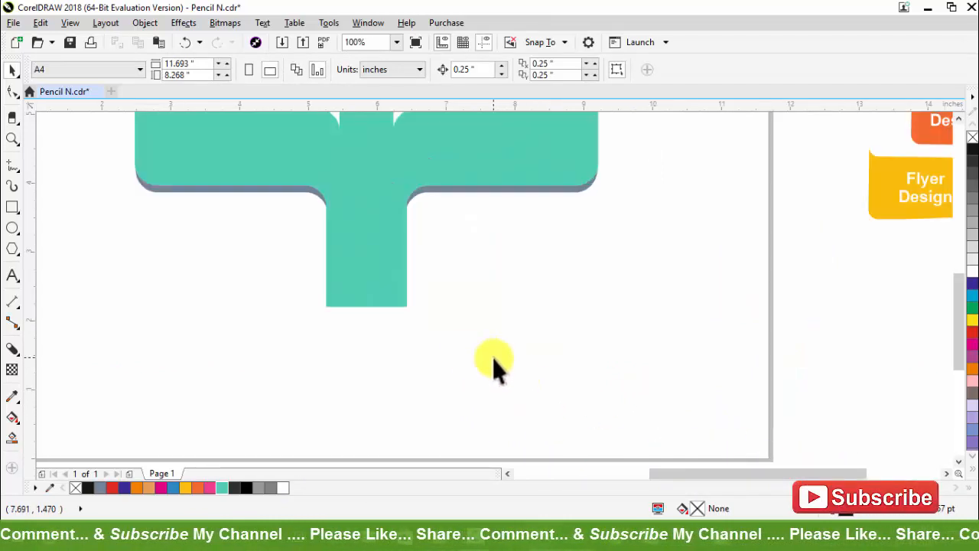
scroll(433, 339, down, 2)
scroll(409, 306, up, 2)
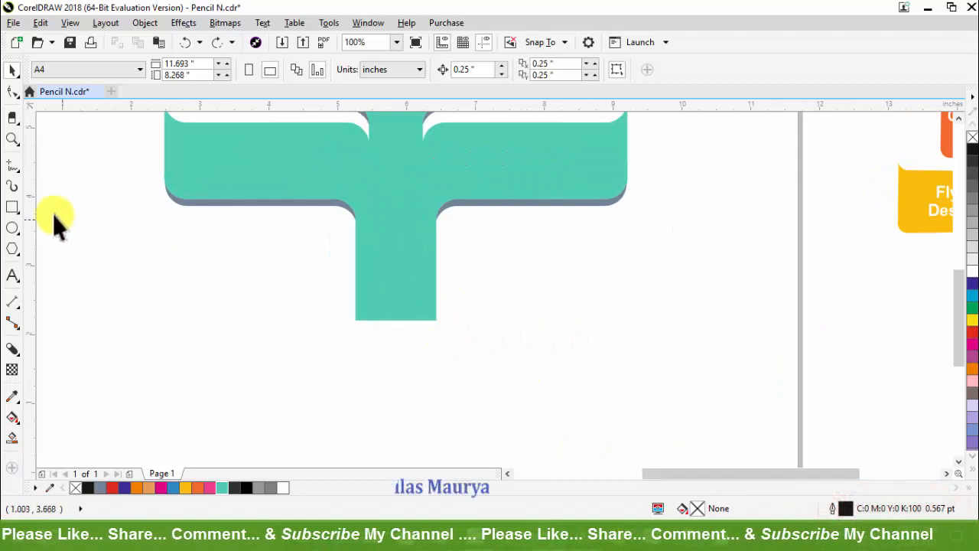
click(12, 207)
drag(334, 266, 457, 344)
key(space)
shift+click(431, 236)
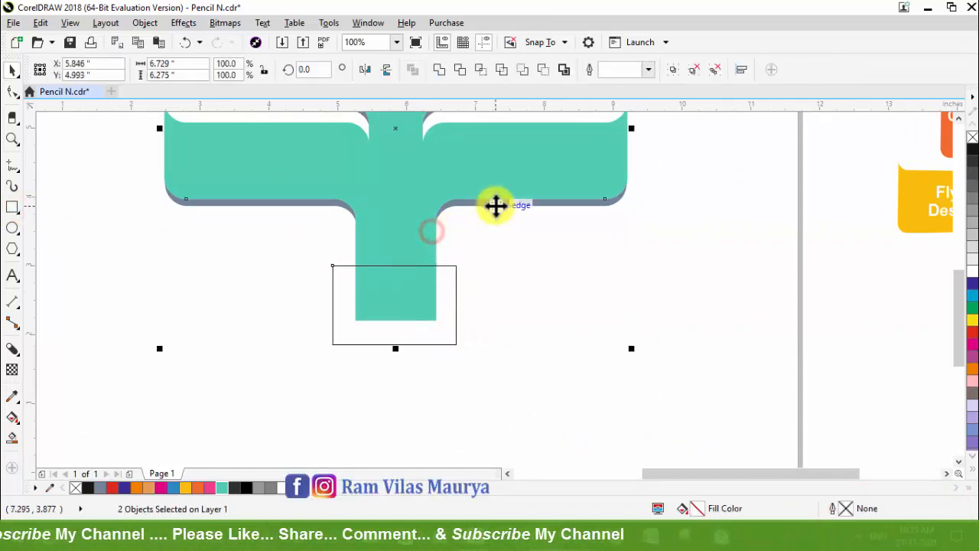
click(481, 71)
click(459, 341)
click(448, 312)
key(Delete)
Move the intersected stem segment straight down to about Y 2.03 in and fill it with 40% black.
click(407, 281)
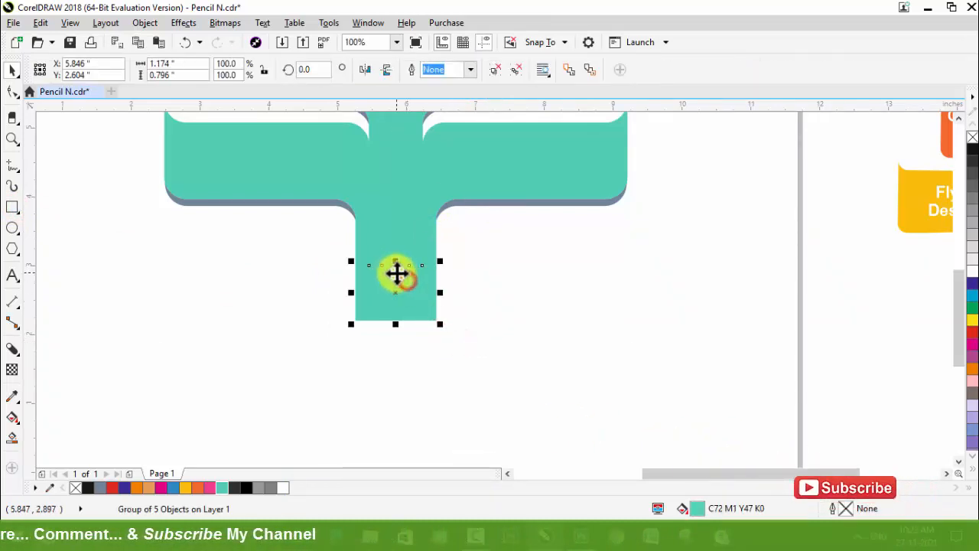
drag(397, 274, 399, 313)
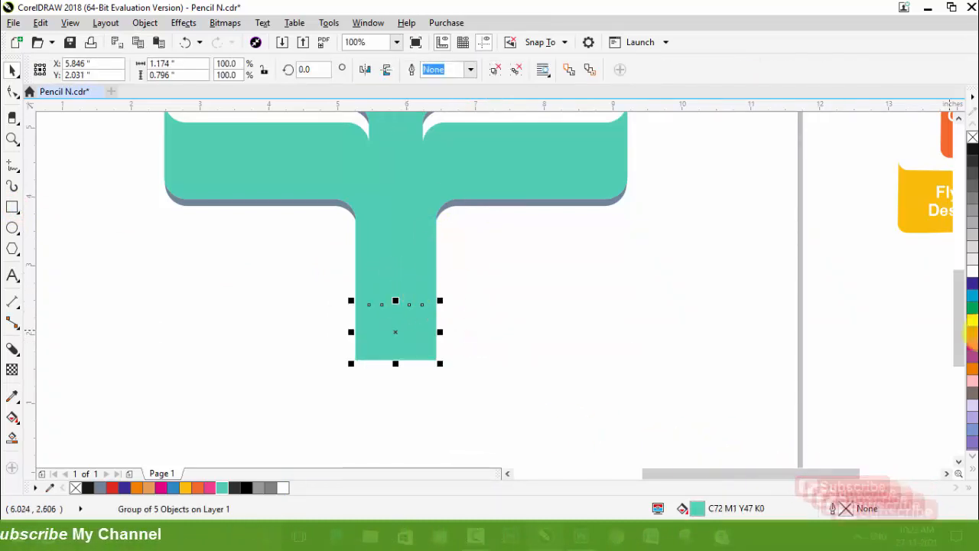
click(970, 222)
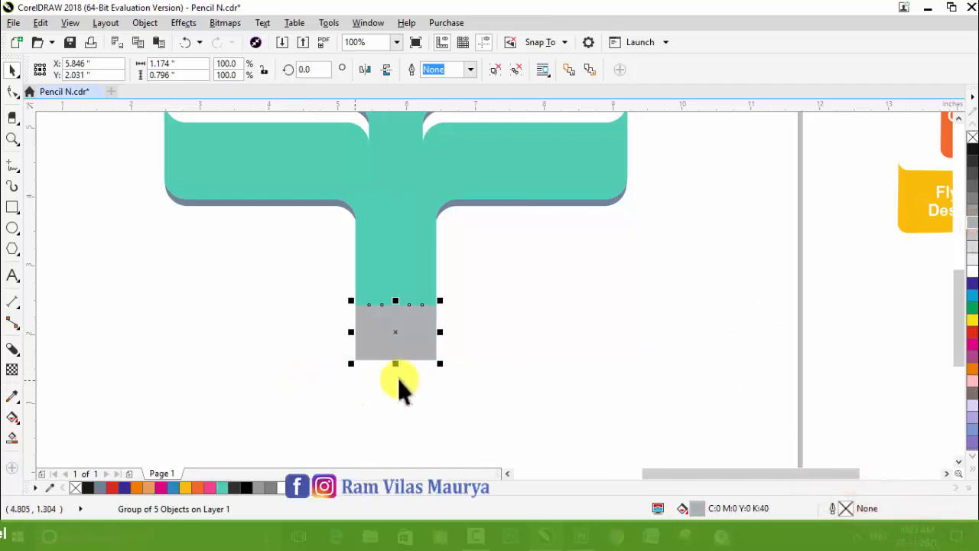
Stretch the grey segment downward to a height of about 1.52 in.
drag(395, 364, 402, 416)
key(F6)
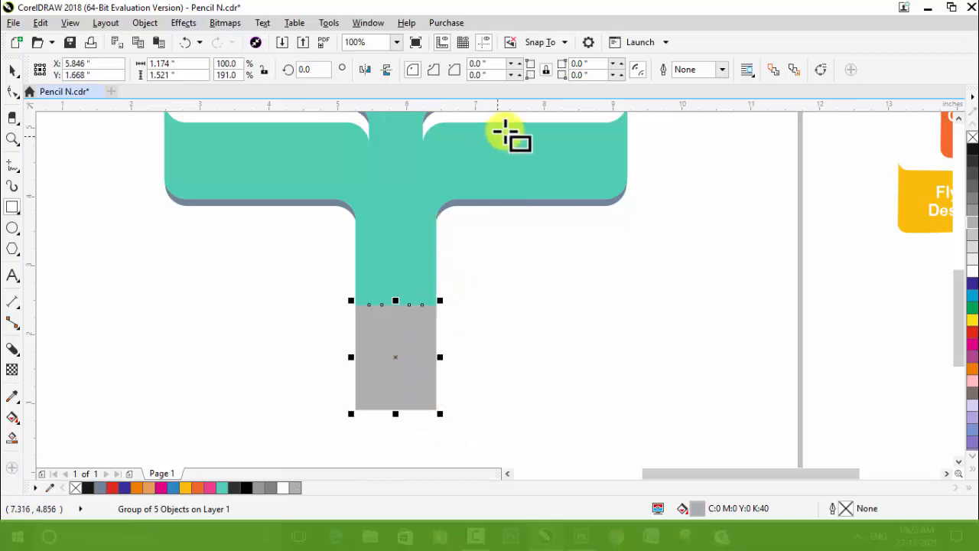
click(13, 69)
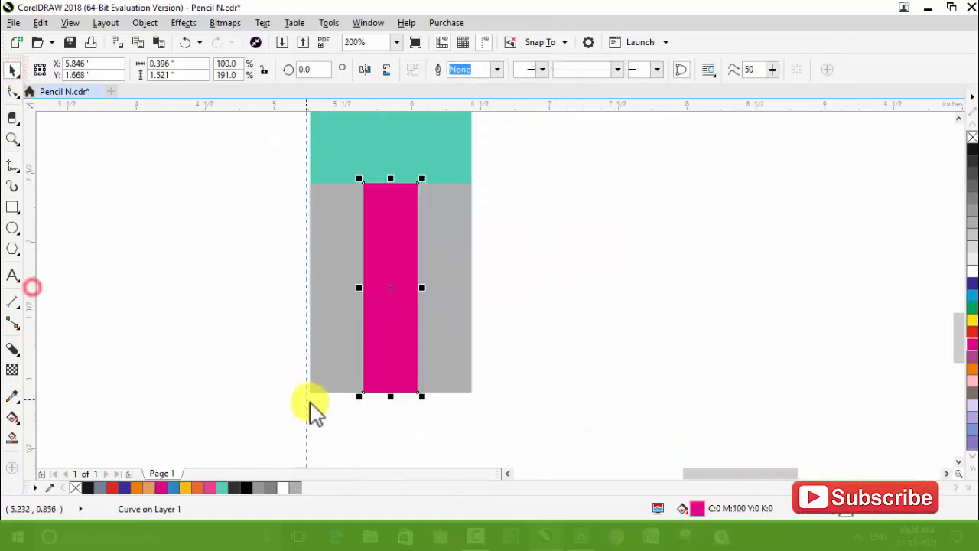
Place a vertical guideline through the magenta strip's centre and taper the strip's lower end to a point on that guideline.
drag(315, 413, 392, 405)
click(384, 395)
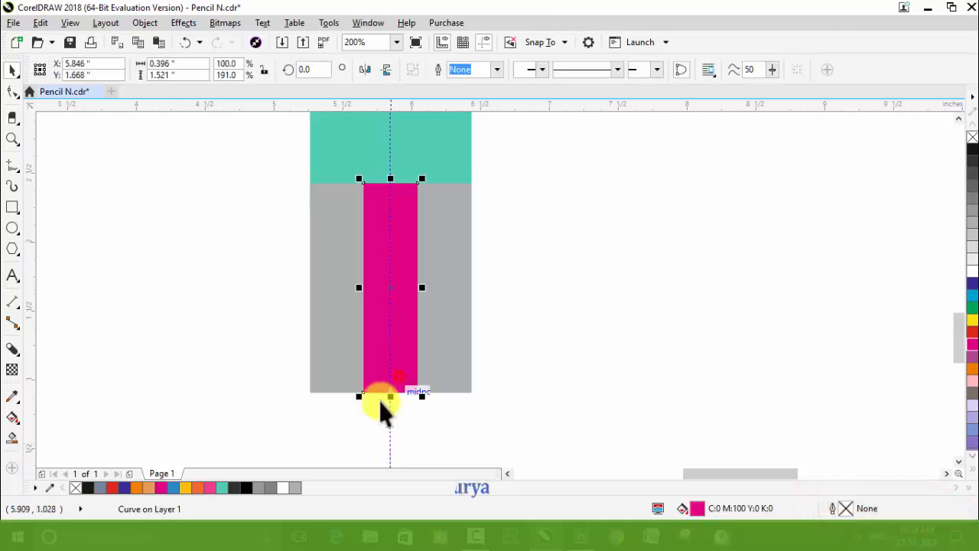
scroll(375, 420, up, 2)
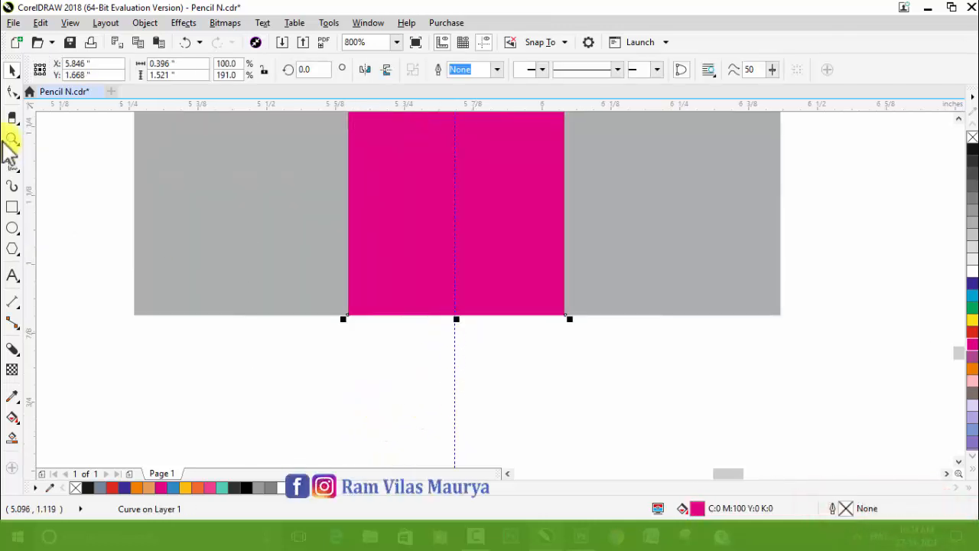
click(13, 92)
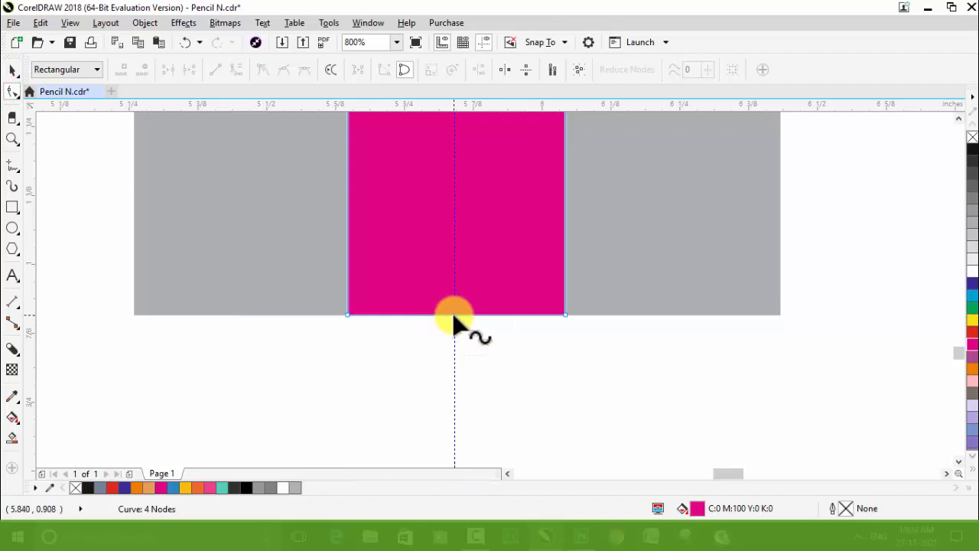
double_click(455, 316)
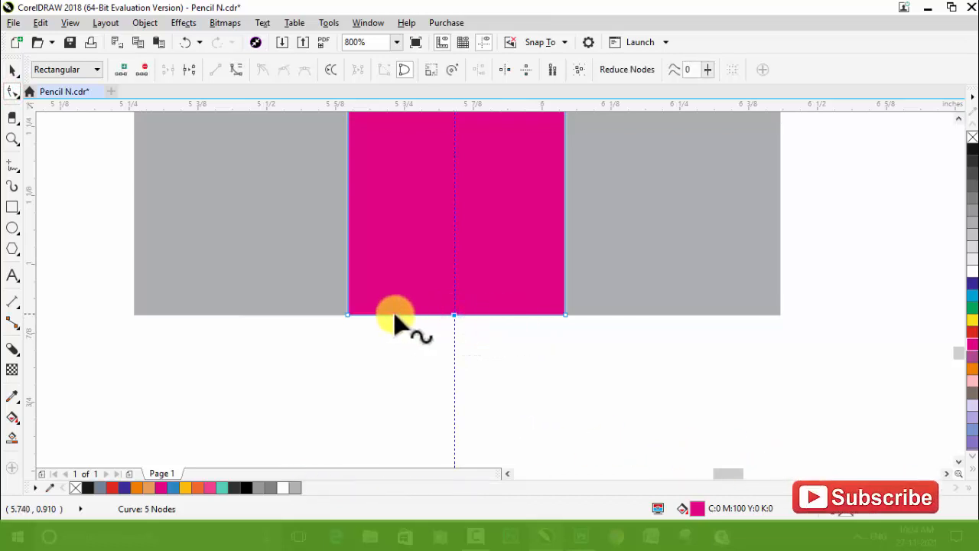
double_click(346, 315)
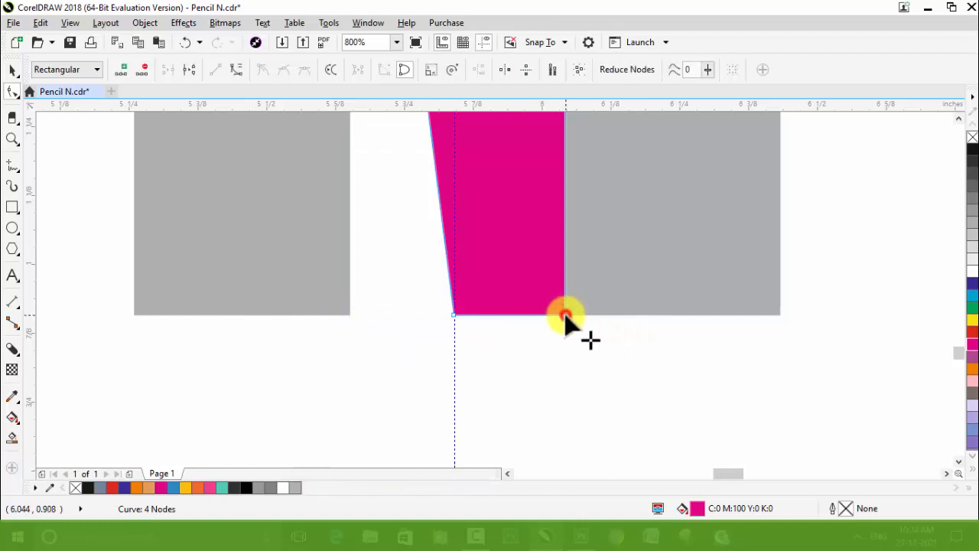
double_click(565, 316)
Taper the grey strips on the right of the magenta one to the same point on the vertical guideline.
click(564, 319)
drag(706, 288, 454, 315)
click(632, 333)
double_click(780, 314)
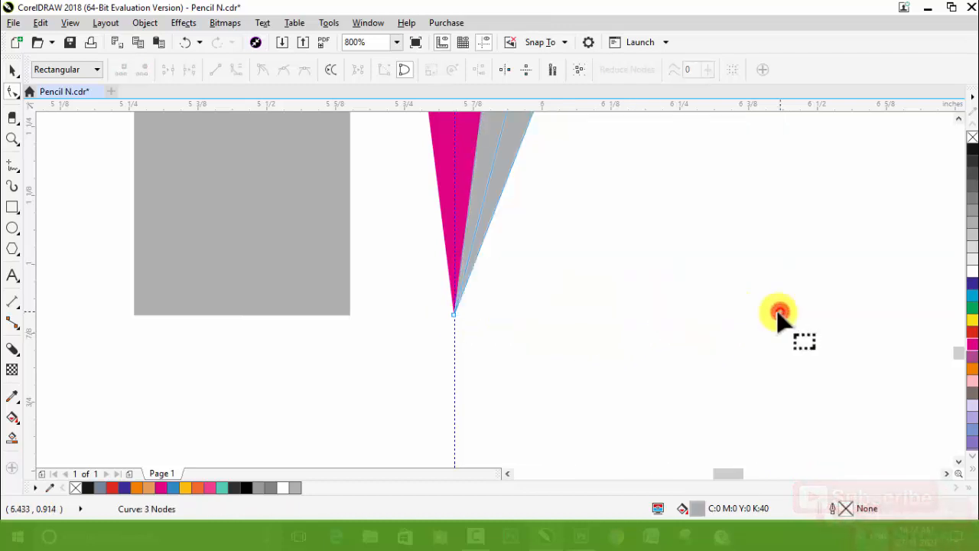
Taper the two grey strips on the left of the magenta one to the same tip point.
click(349, 314)
drag(348, 314, 454, 314)
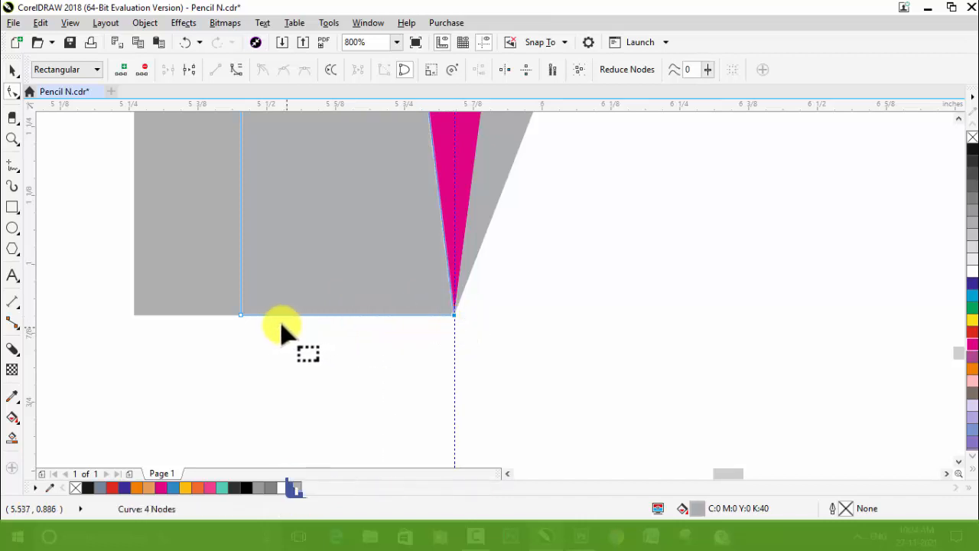
double_click(242, 315)
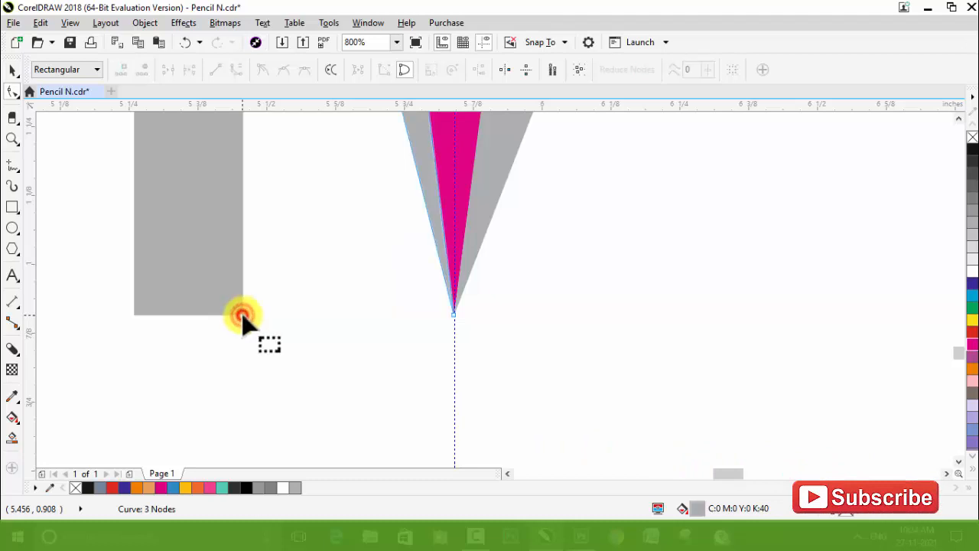
click(204, 302)
drag(242, 320, 454, 314)
double_click(133, 314)
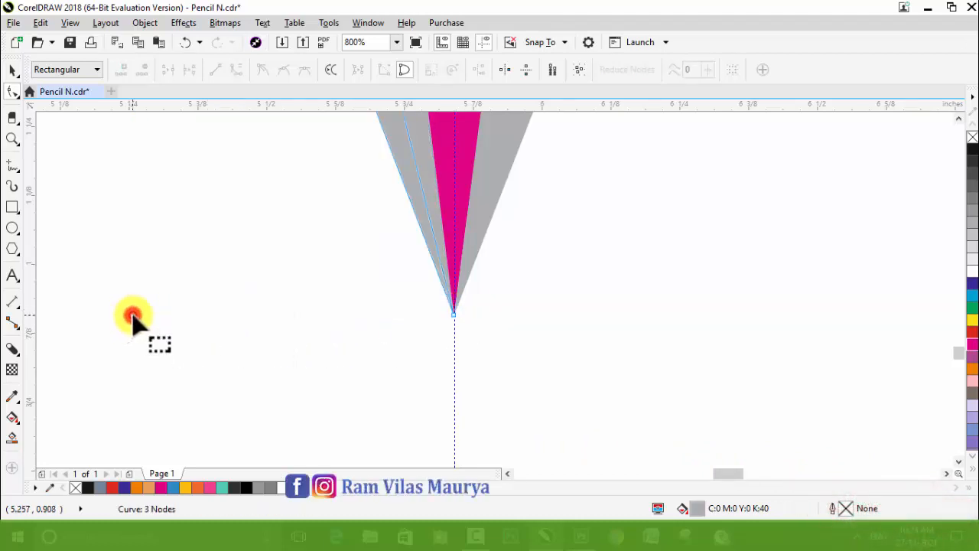
key(space)
scroll(436, 338, down, 2)
scroll(494, 339, down, 1)
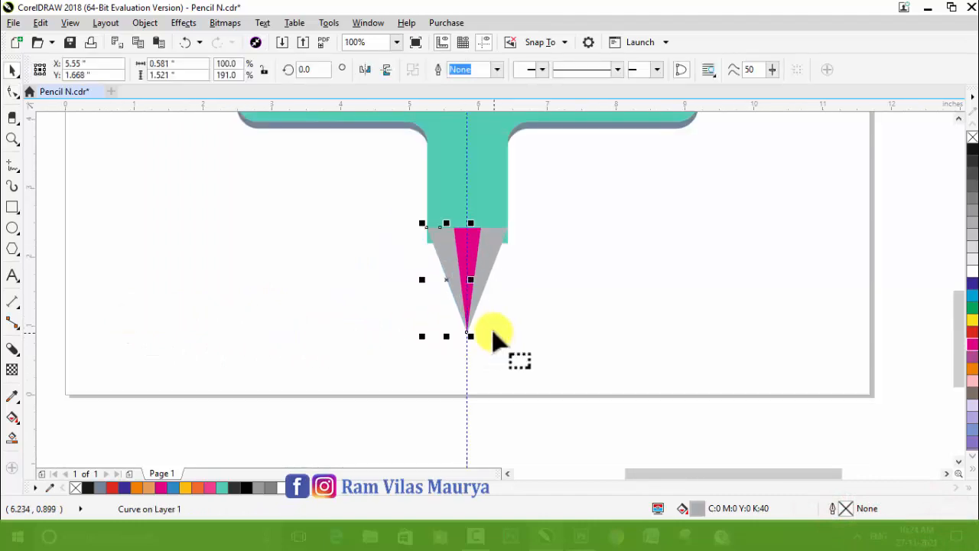
Send the five tip segments behind the teal stem and move them down until their tops meet the stem's bottom edge.
key(F10)
click(12, 139)
drag(329, 199, 625, 370)
key(space)
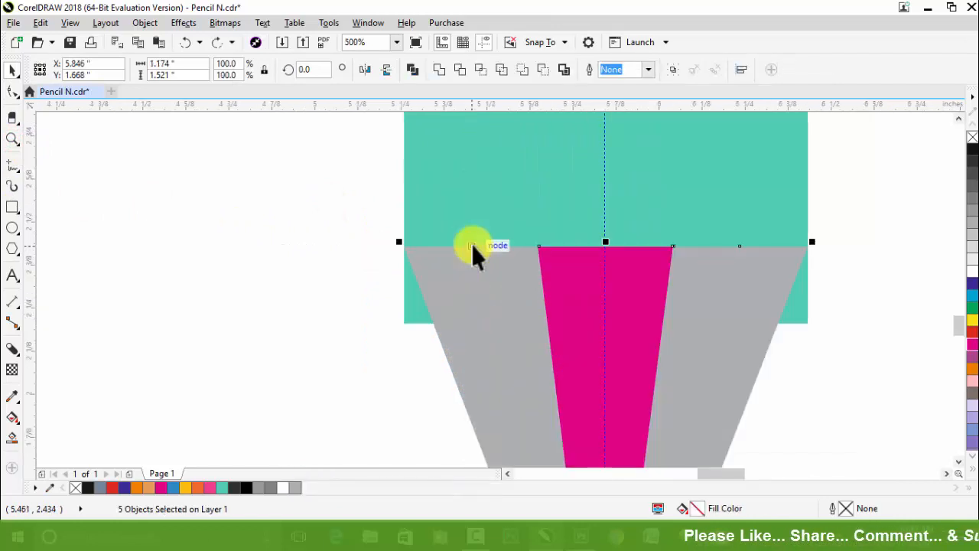
key(shift+Page_Down)
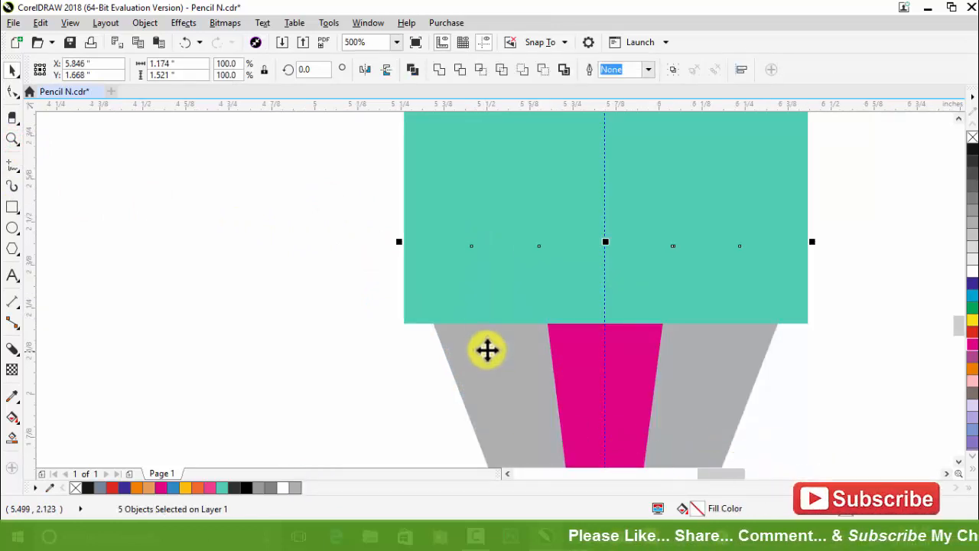
drag(487, 350, 498, 430)
Convert the bottom edge of the leftmost teal stem strip to a curve and bend it down into a rounded arc.
ctrl+click(429, 293)
mouse_move(428, 293)
mouse_down()
mouse_move(396, 267)
mouse_move(420, 306)
mouse_up()
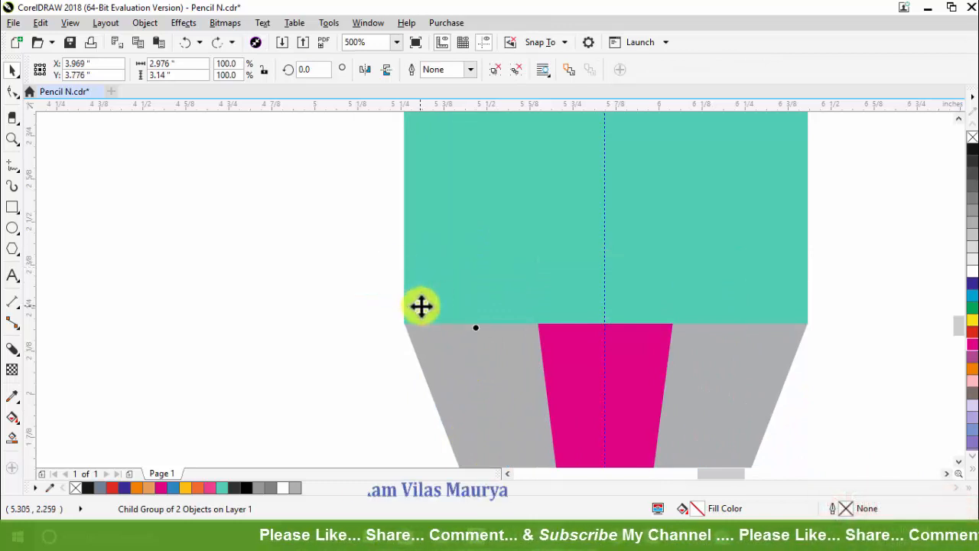
scroll(430, 319, up, 2)
click(12, 91)
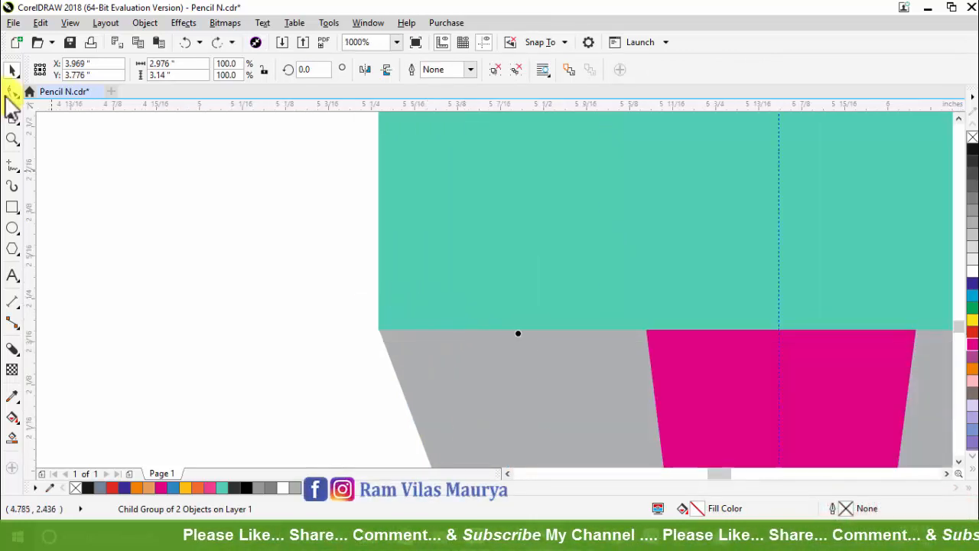
click(416, 305)
drag(328, 284, 546, 354)
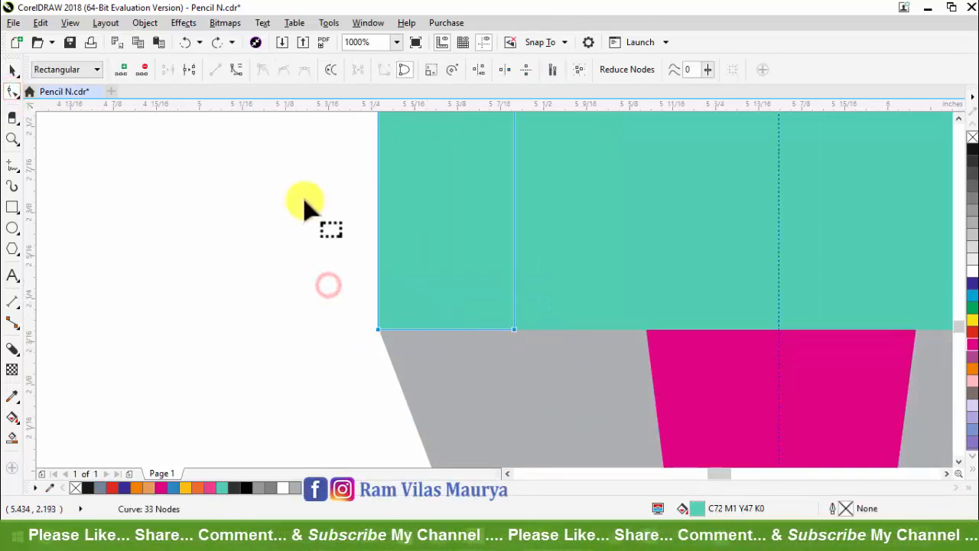
click(235, 71)
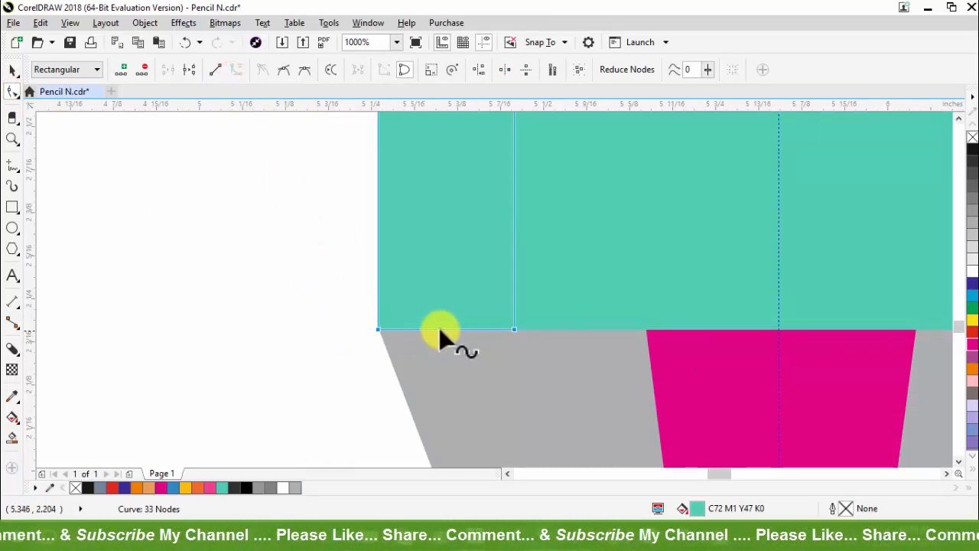
click(440, 329)
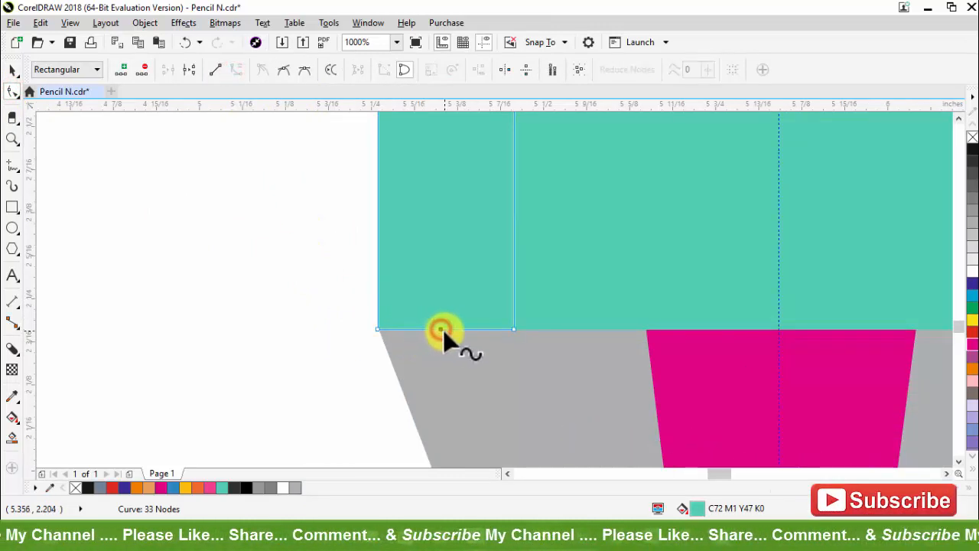
scroll(423, 413, up, 1)
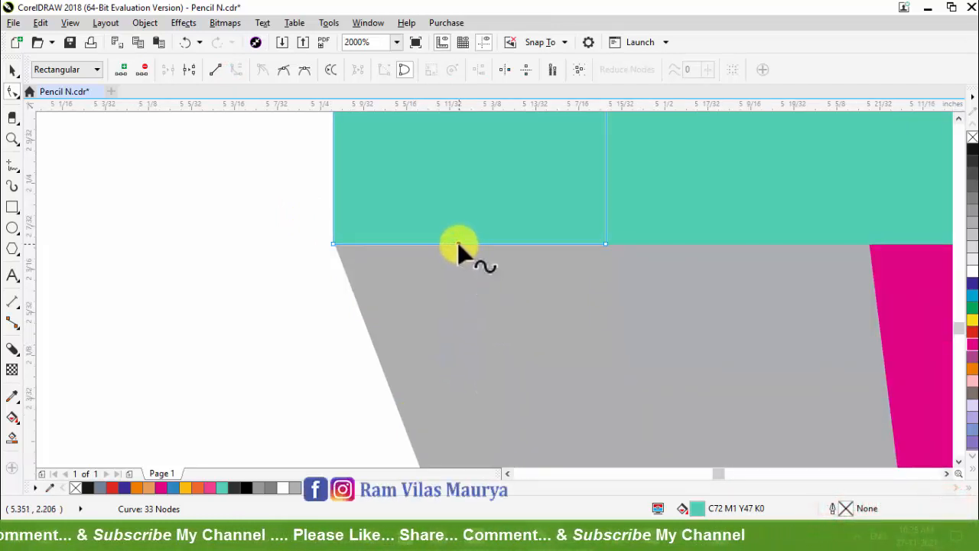
drag(458, 243, 459, 340)
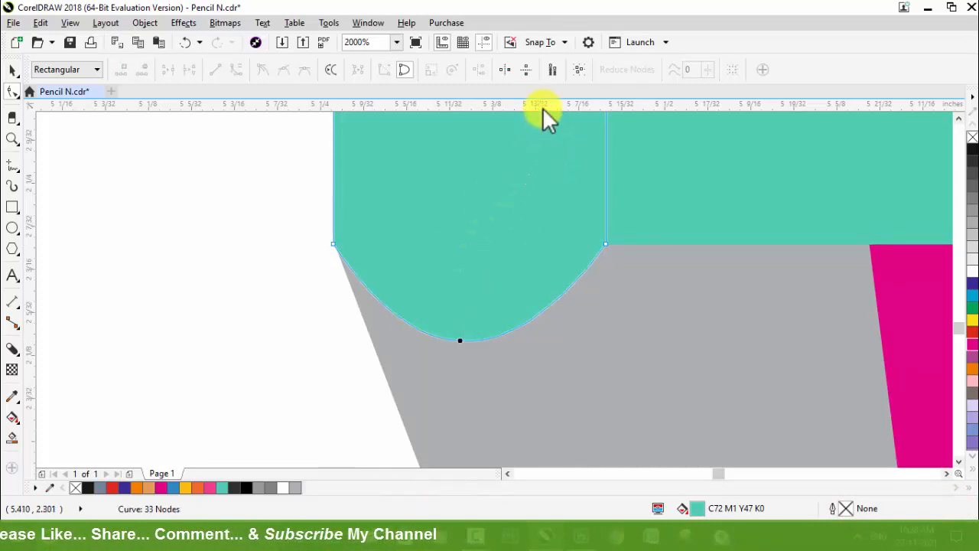
Place a horizontal guideline at the arc's lowest point and bend the other stem strips' bottom edges down to it.
drag(543, 106, 545, 341)
scroll(395, 290, down, 3)
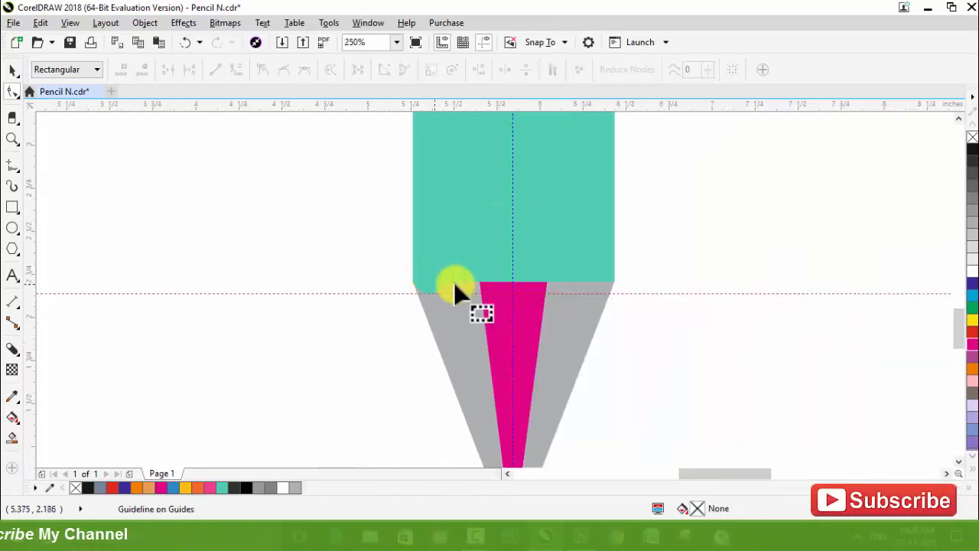
click(469, 263)
scroll(459, 281, up, 2)
drag(371, 266, 560, 306)
click(236, 70)
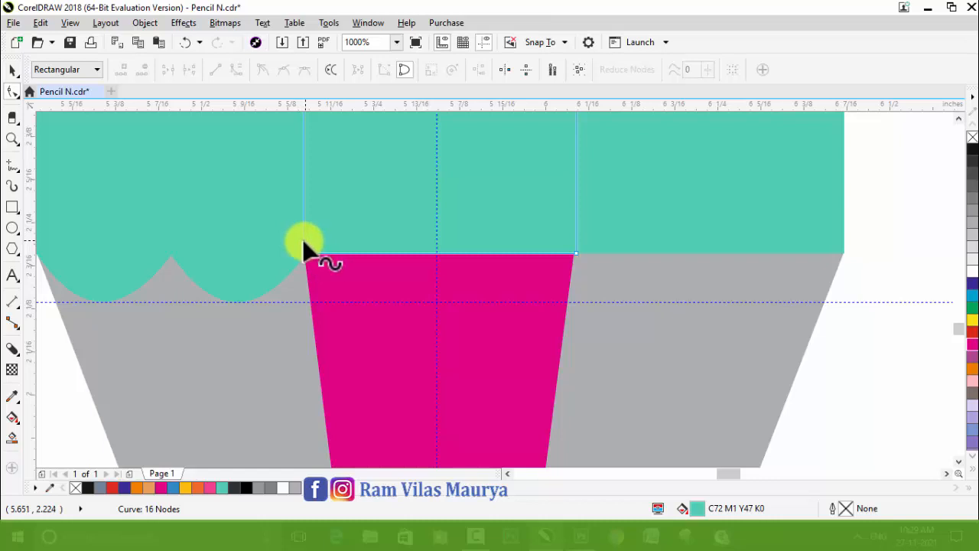
click(228, 286)
click(234, 288)
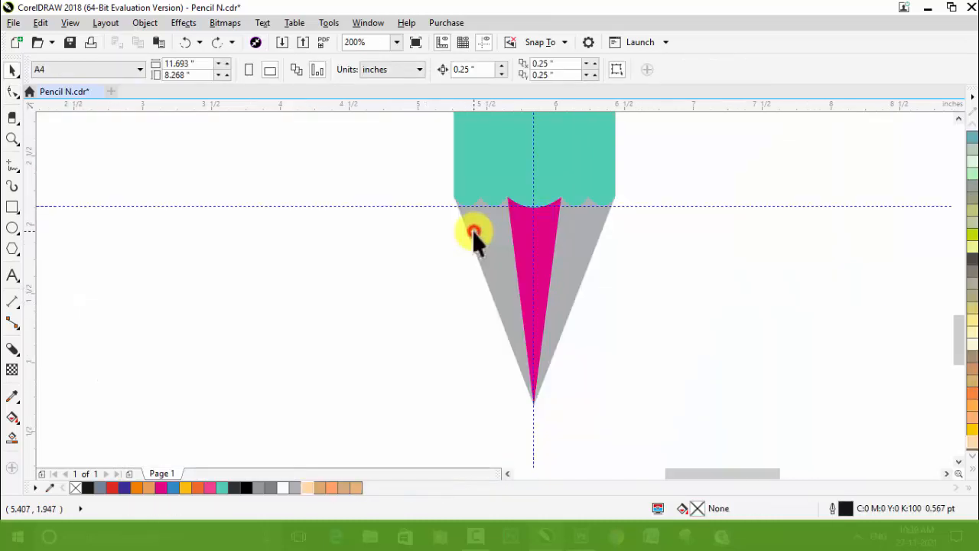
click(472, 231)
click(671, 273)
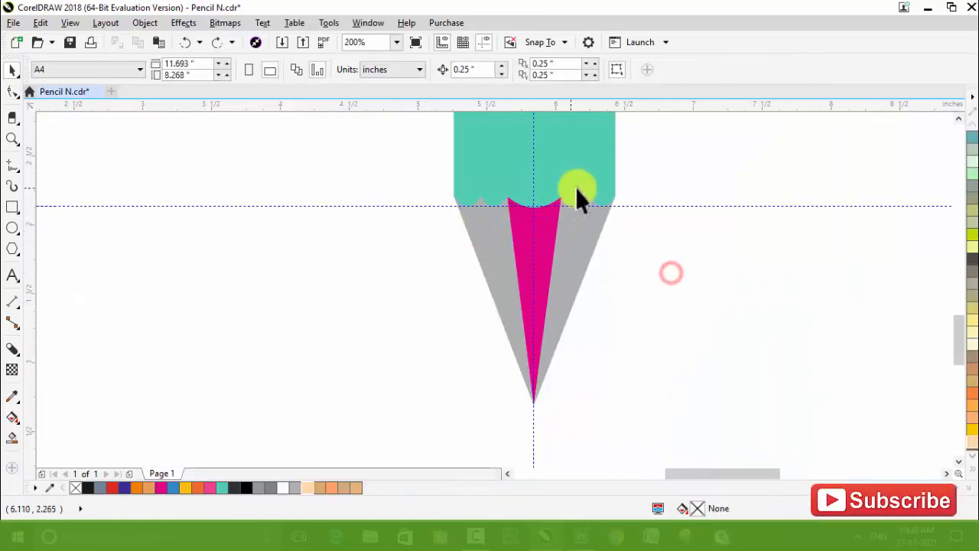
Fill the leftmost grey tip segment with peach, C:0 M:20 Y:40 K:0.
scroll(577, 196, up, 1)
click(283, 247)
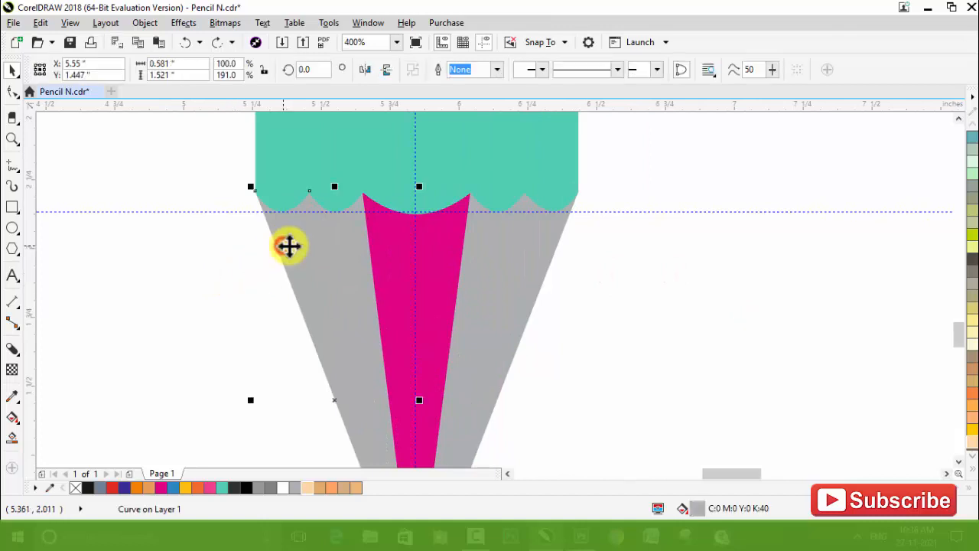
click(973, 464)
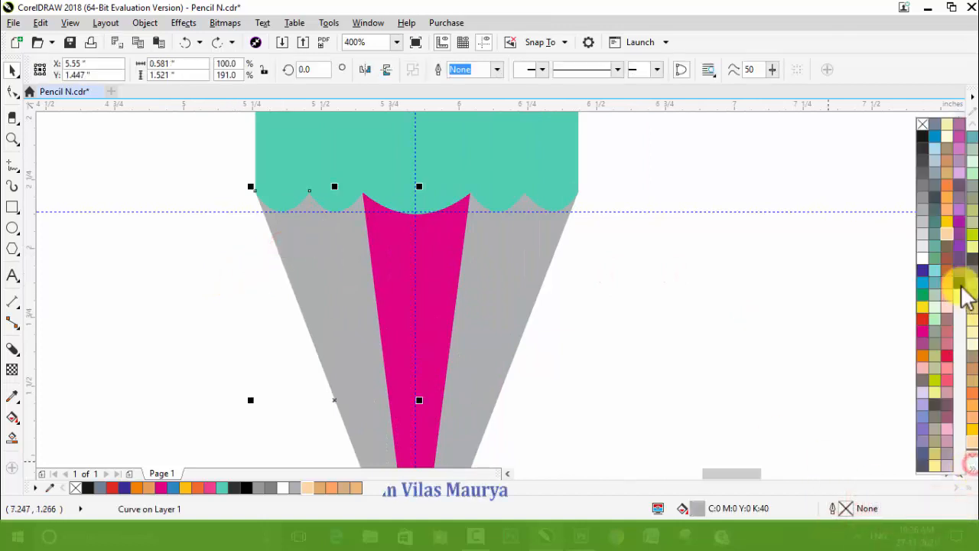
click(951, 246)
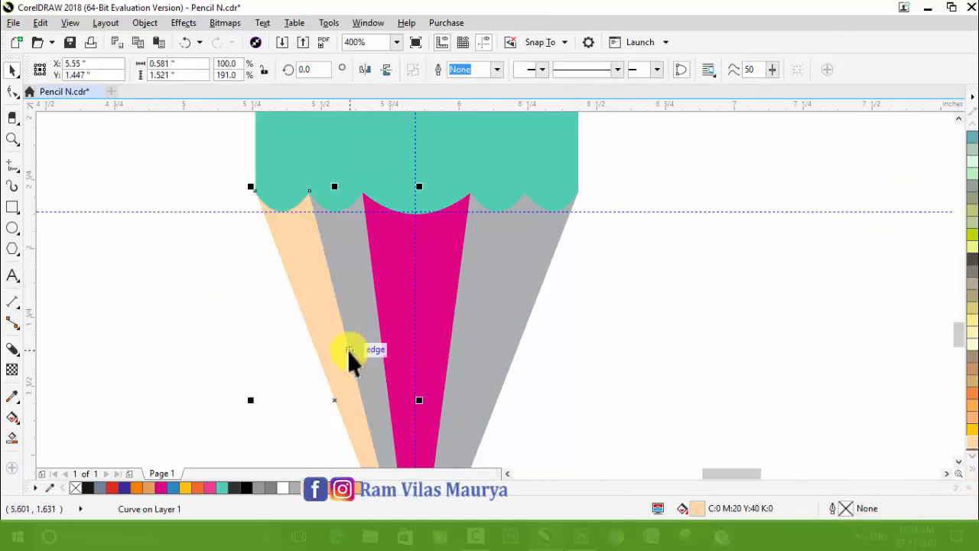
Give the leftmost tip segment a linear fountain fill running from peach near the point to a darker orange-brown below the teal stem.
key(g)
drag(348, 433, 308, 219)
click(309, 487)
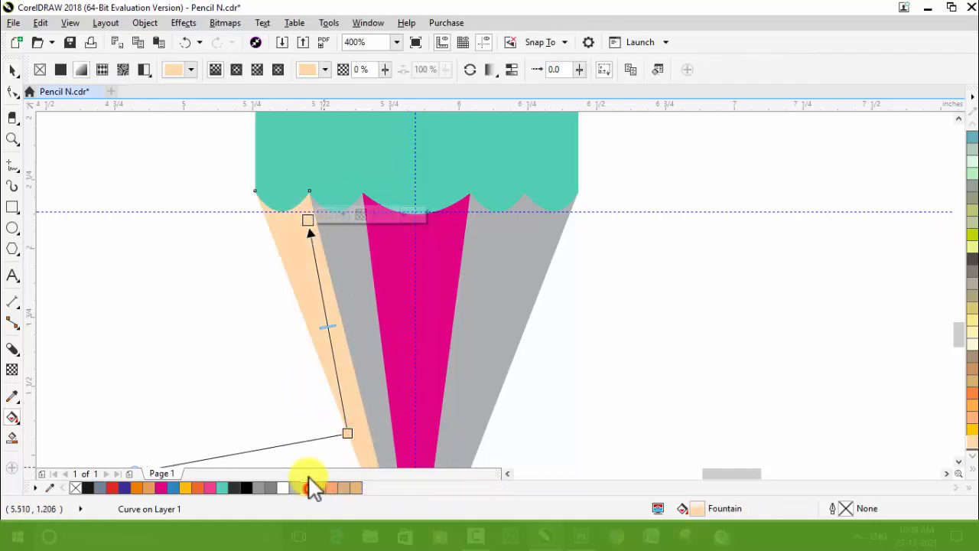
click(322, 214)
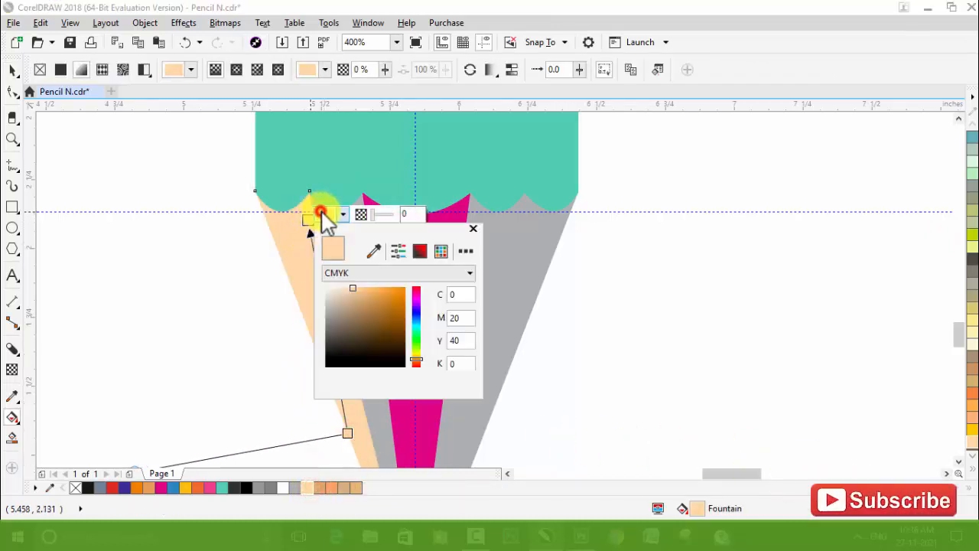
click(367, 300)
click(369, 297)
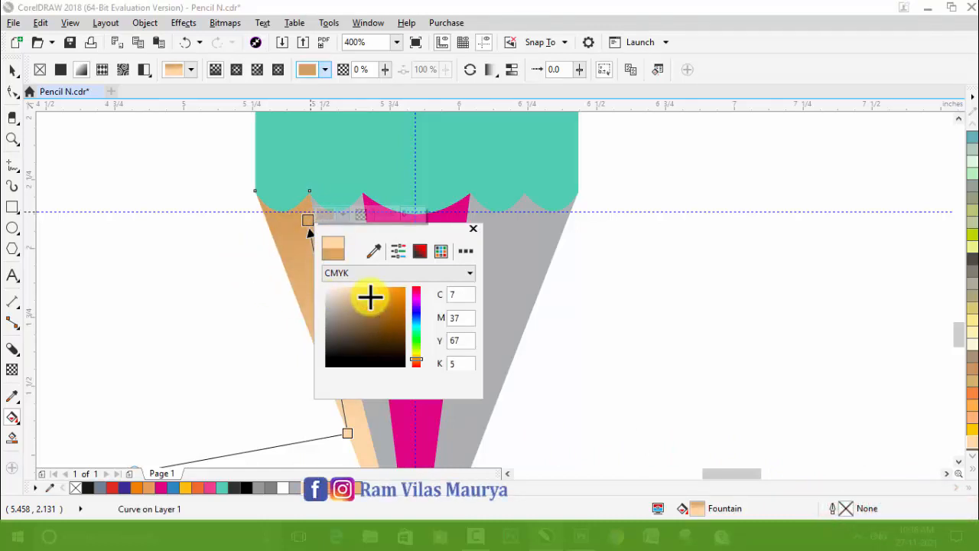
click(11, 70)
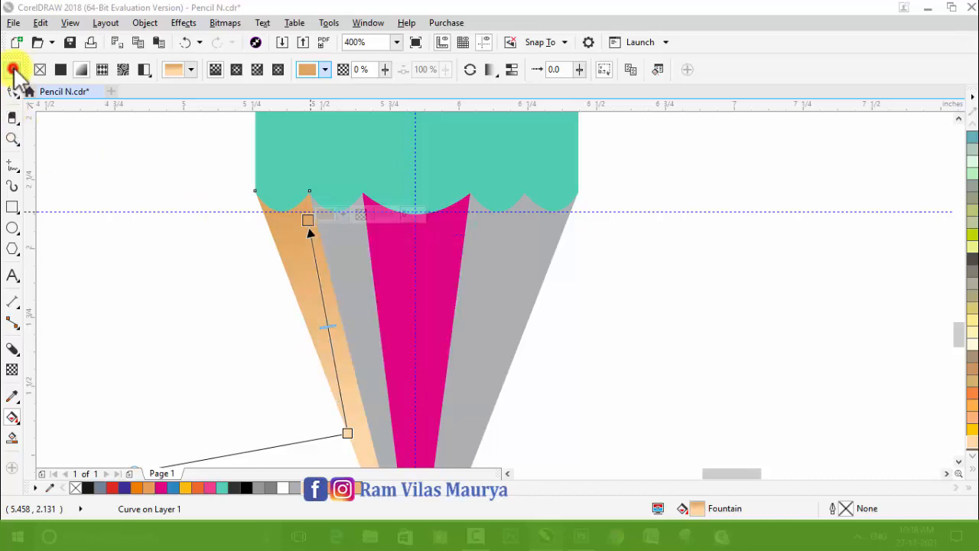
Apply the leftmost segment's fountain fill to the other four tip segments.
drag(705, 511, 525, 269)
mouse_move(679, 498)
mouse_down()
mouse_move(681, 482)
mouse_move(482, 283)
mouse_move(464, 318)
mouse_up()
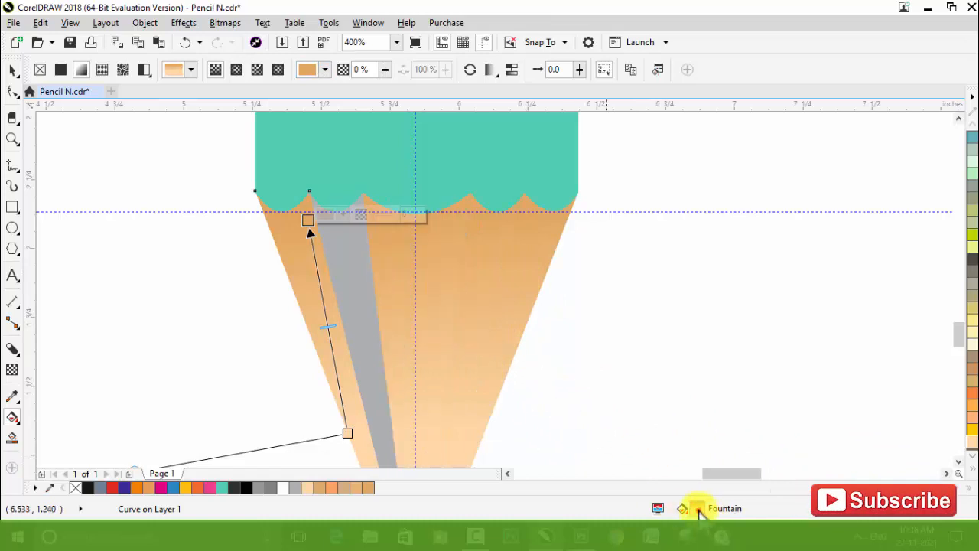
drag(363, 278, 366, 283)
click(684, 429)
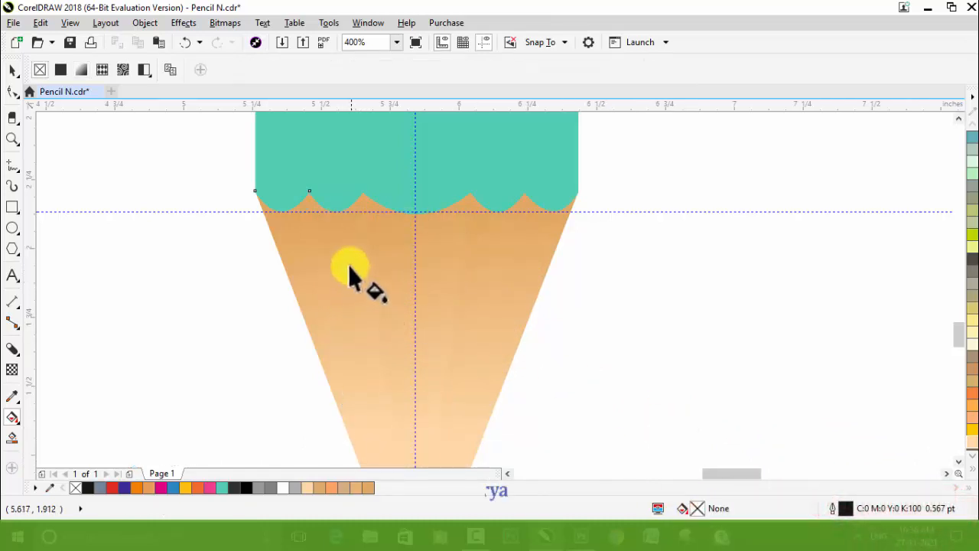
click(12, 70)
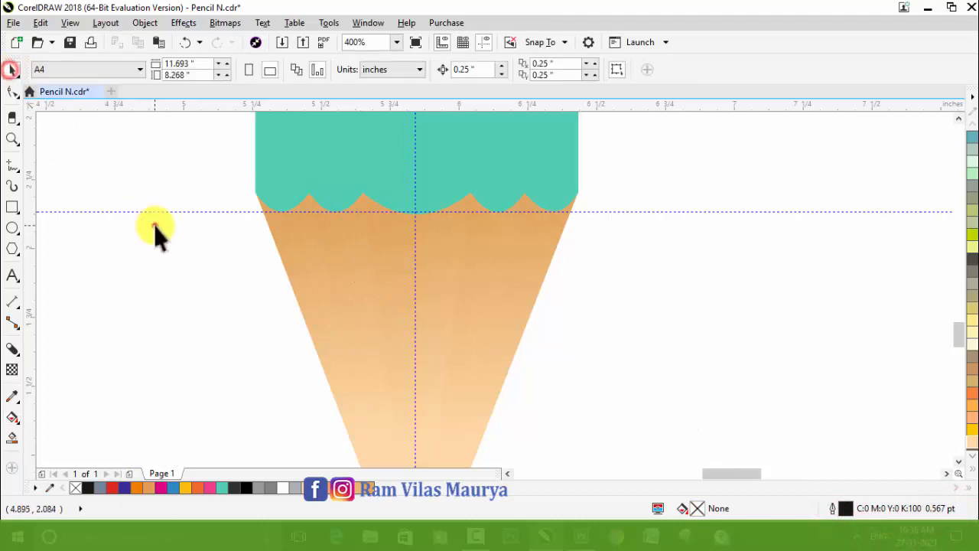
Reverse the gradient of the second tip segment from the left, light at its top and dark at the point, and stretch it beyond both ends.
scroll(360, 227, down, 2)
click(362, 226)
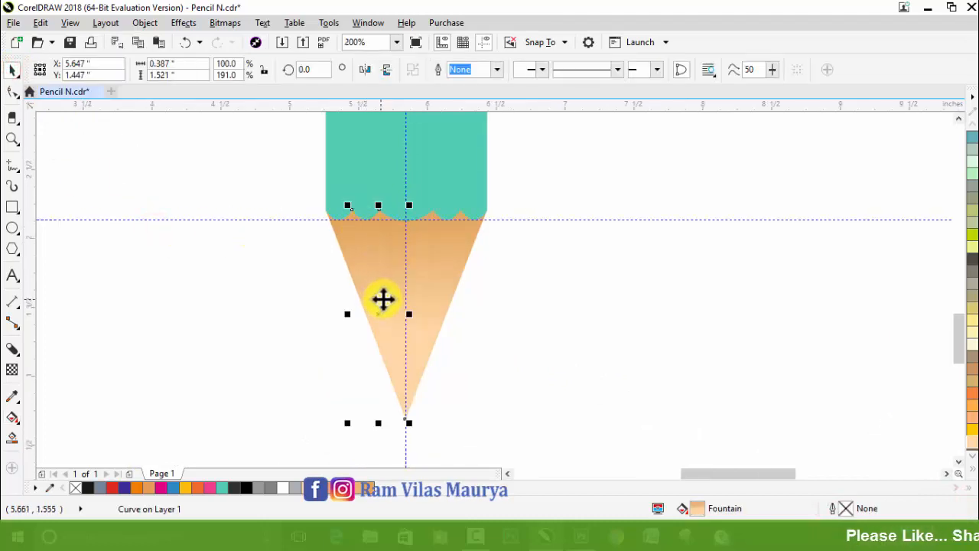
key(g)
mouse_move(383, 327)
mouse_down()
mouse_move(341, 223)
mouse_move(352, 201)
mouse_move(407, 409)
mouse_up()
drag(354, 195, 331, 95)
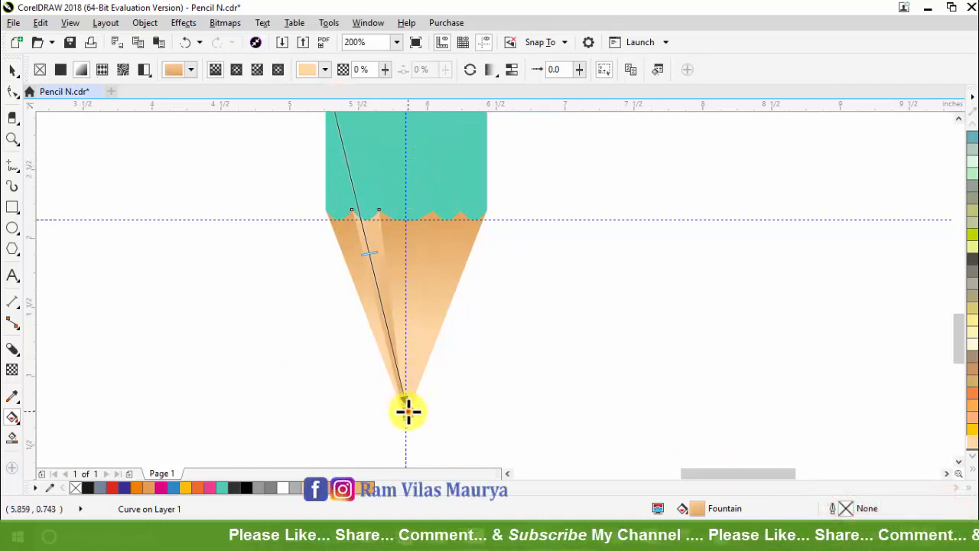
mouse_move(407, 412)
mouse_down()
mouse_move(436, 508)
mouse_move(428, 468)
mouse_up()
key(space)
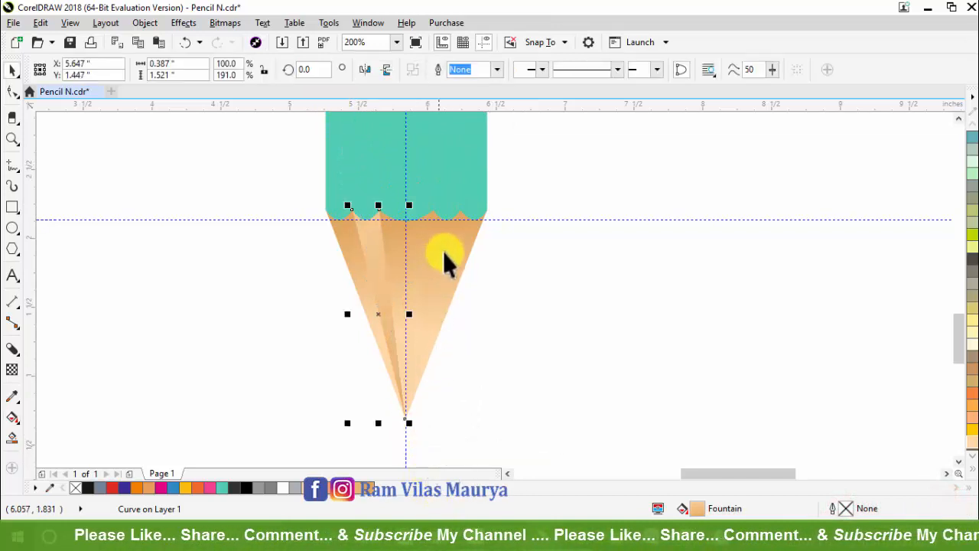
Reverse the gradient of the second tip segment from the right and extend it from the teal stem to below the point.
click(444, 249)
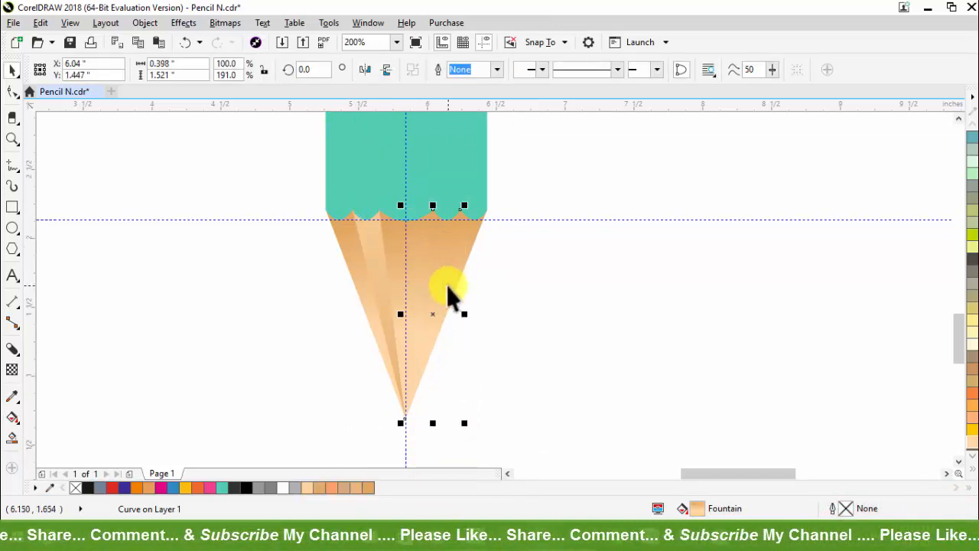
key(g)
drag(437, 323, 415, 212)
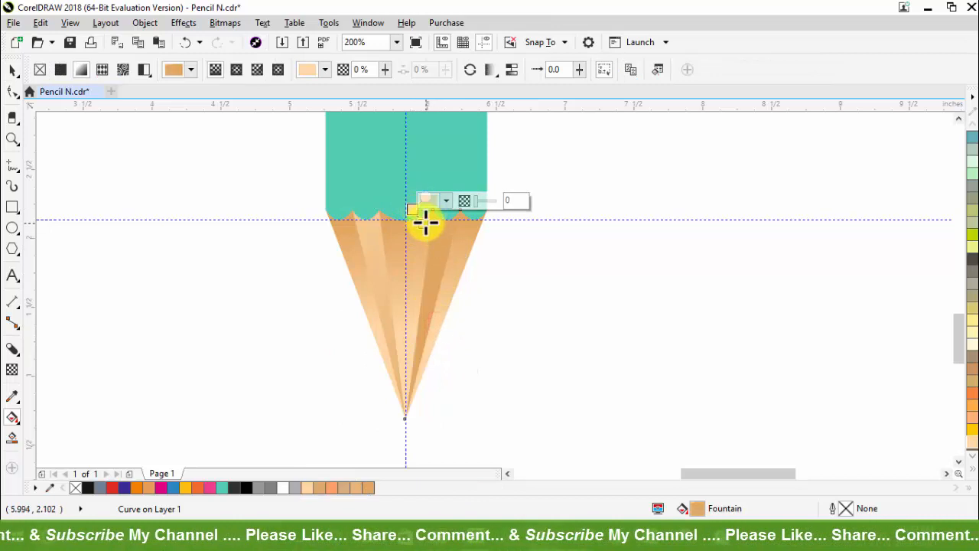
mouse_move(404, 431)
mouse_down()
mouse_move(404, 409)
mouse_move(404, 437)
mouse_up()
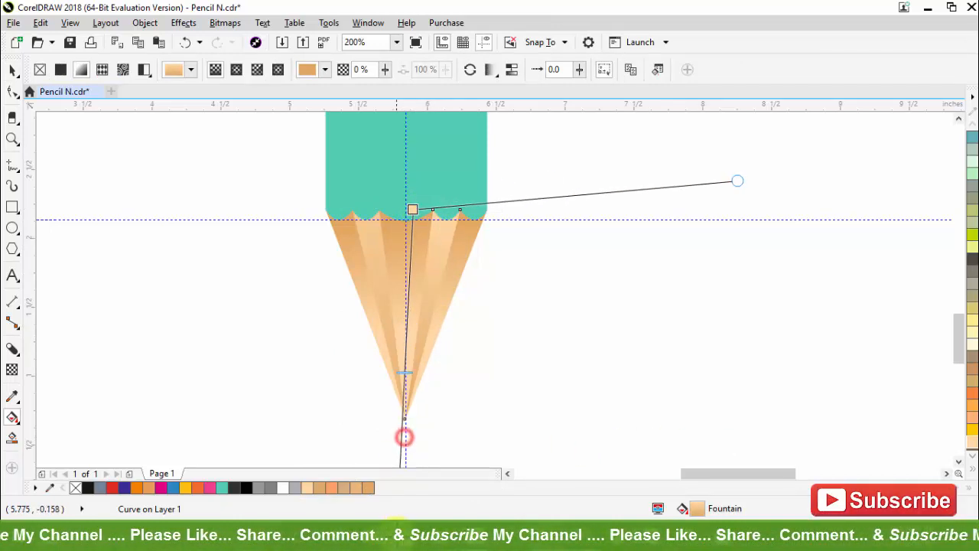
Lengthen the middle tip segment's gradient from up inside the teal stem down to near the pencil's point.
click(413, 236)
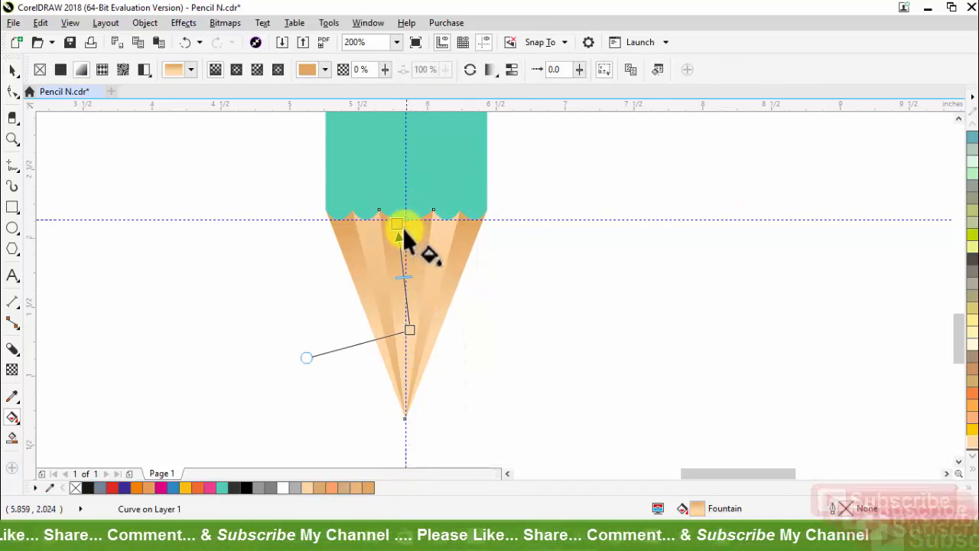
drag(398, 223, 405, 164)
drag(411, 330, 411, 404)
key(space)
click(496, 359)
scroll(437, 281, down, 1)
click(521, 343)
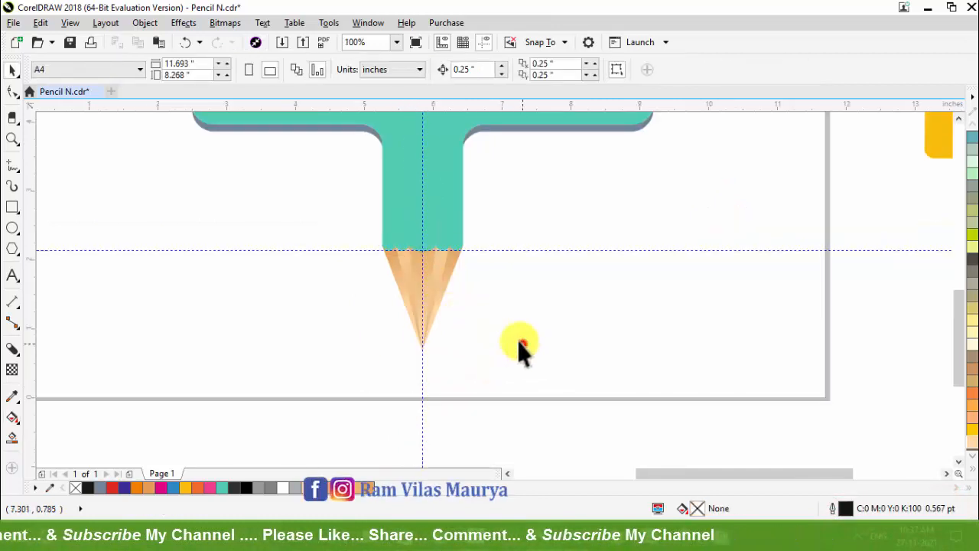
Group the five tip segments and draw an ellipse about 0.9 in wide and 0.63 in high over the pencil's point.
mouse_move(314, 204)
mouse_down()
mouse_move(467, 362)
mouse_move(606, 423)
mouse_up()
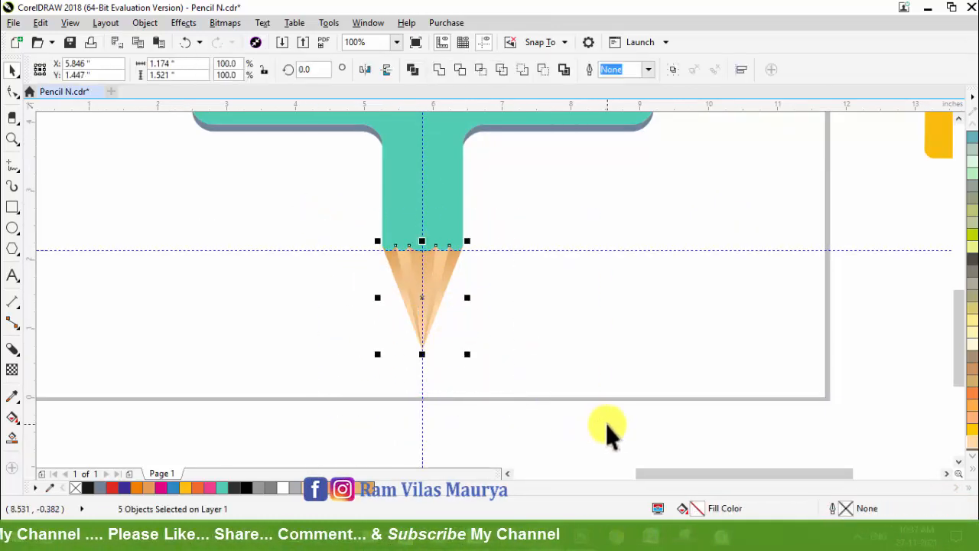
key(Escape)
scroll(400, 352, up, 1)
scroll(483, 269, up, 1)
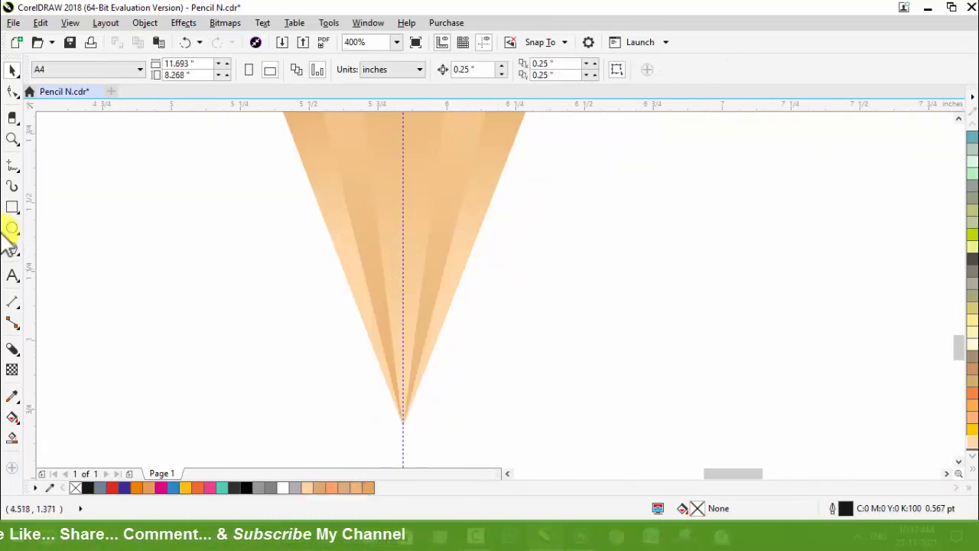
click(12, 227)
drag(324, 274, 580, 455)
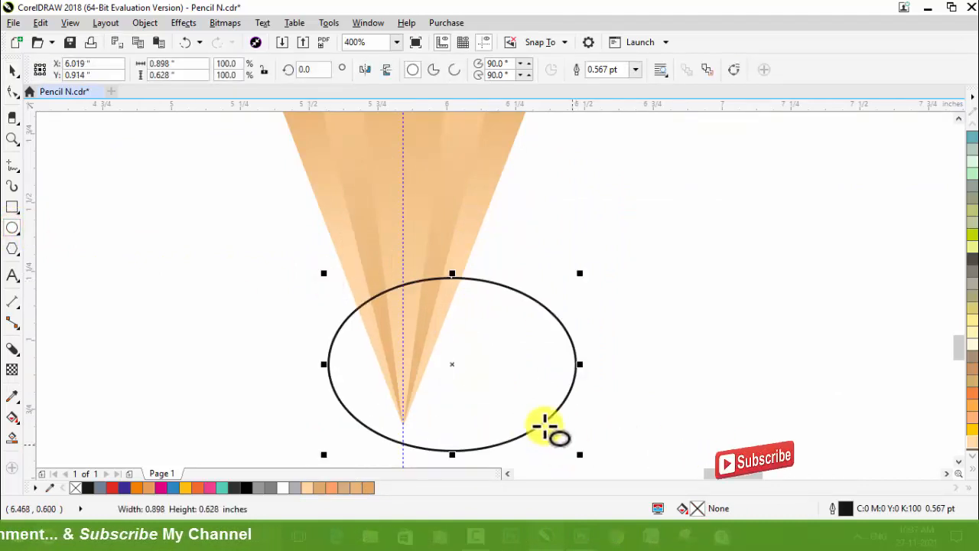
Intersect the ellipse with the grouped tip segments and delete the ellipse.
key(space)
shift+click(442, 215)
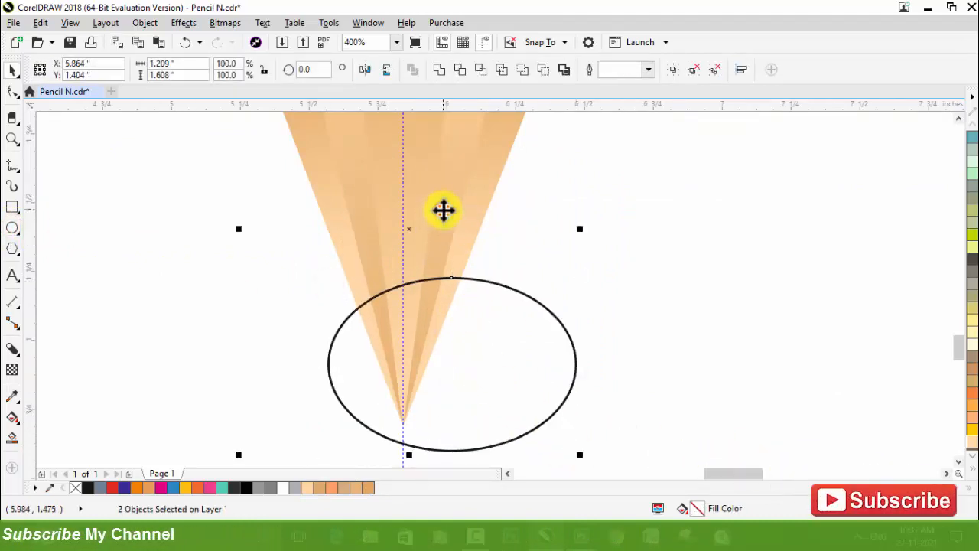
click(479, 69)
click(518, 288)
click(515, 296)
key(Delete)
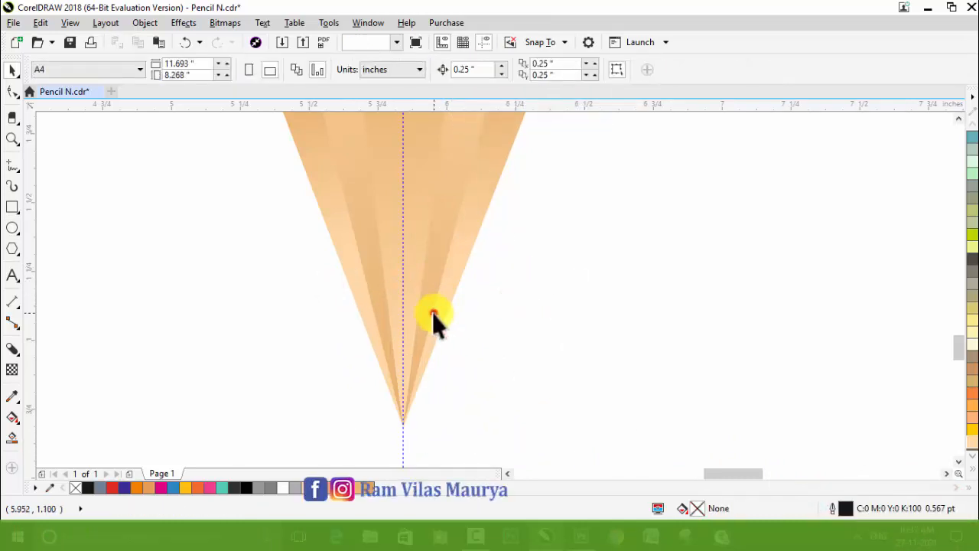
Weld the five intersected pieces at the point into one lead shape and fill it with 90% Black.
click(432, 312)
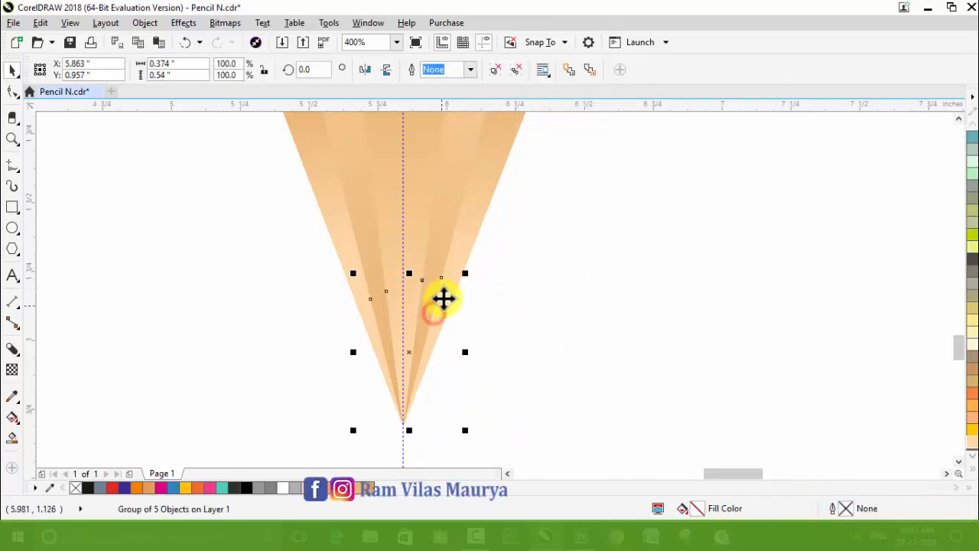
click(522, 71)
click(442, 68)
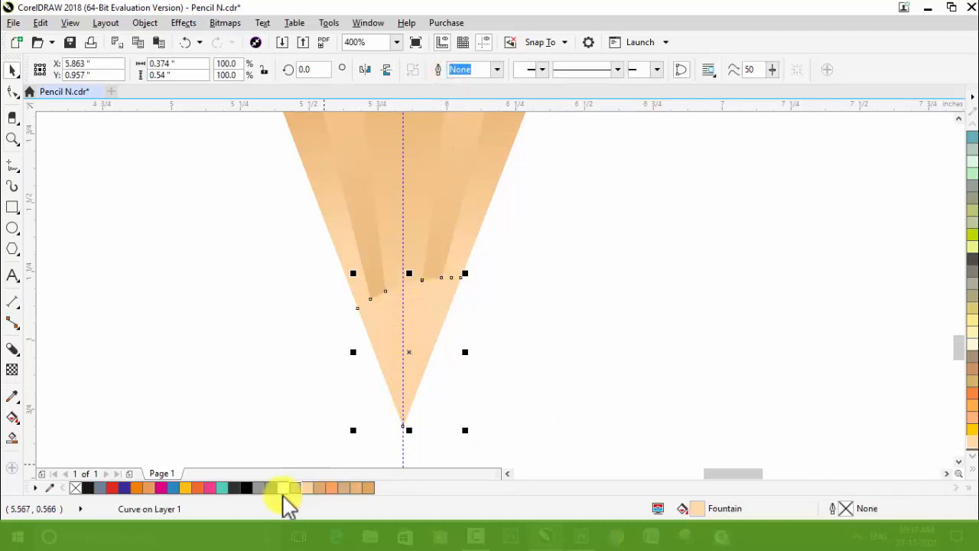
click(234, 488)
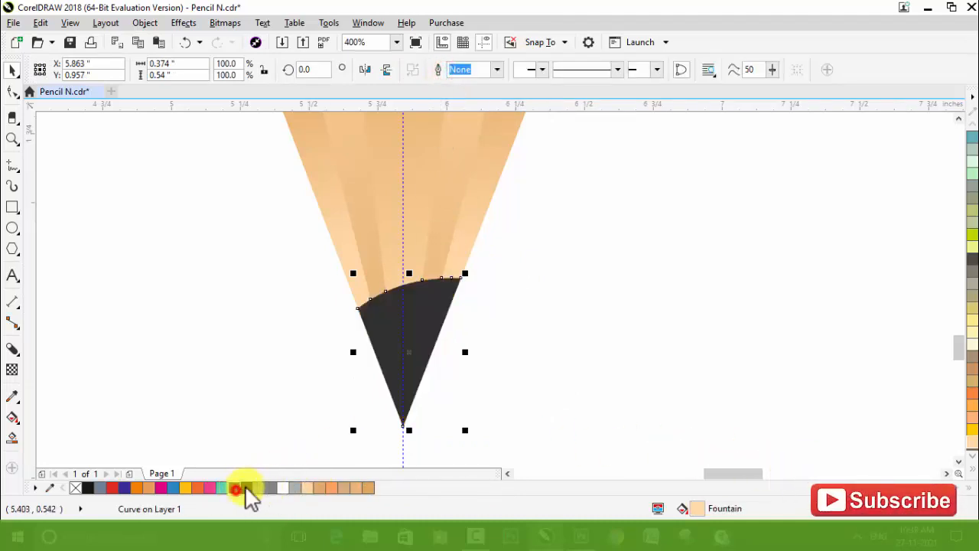
Shade the lead with a horizontal fountain fill from 90% Black at its left edge to light grey near the centre, set to Repeat and Mirror.
key(g)
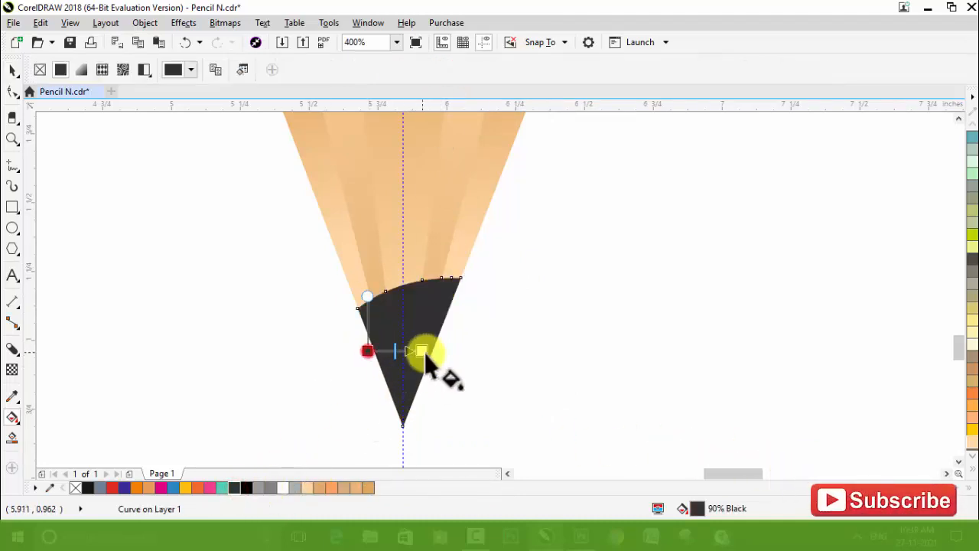
drag(424, 352, 430, 350)
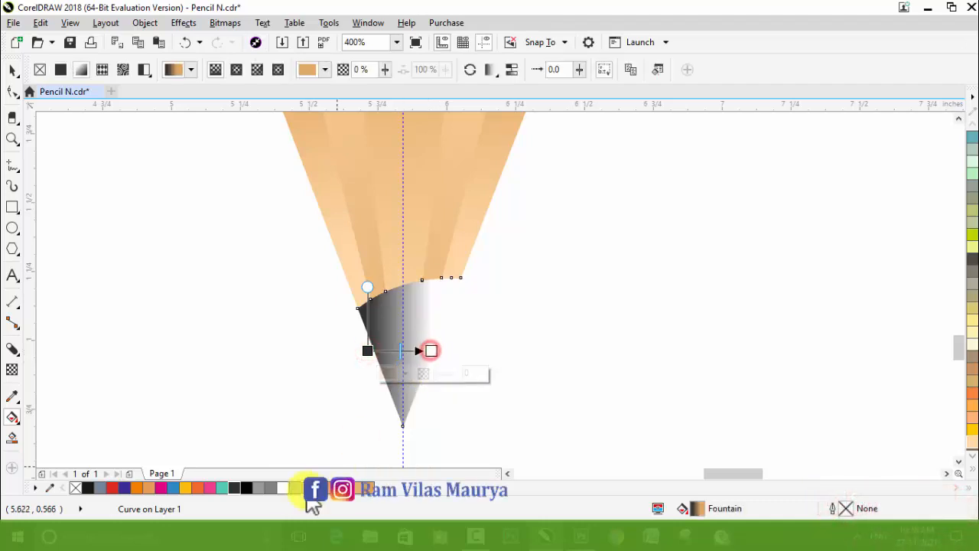
click(295, 489)
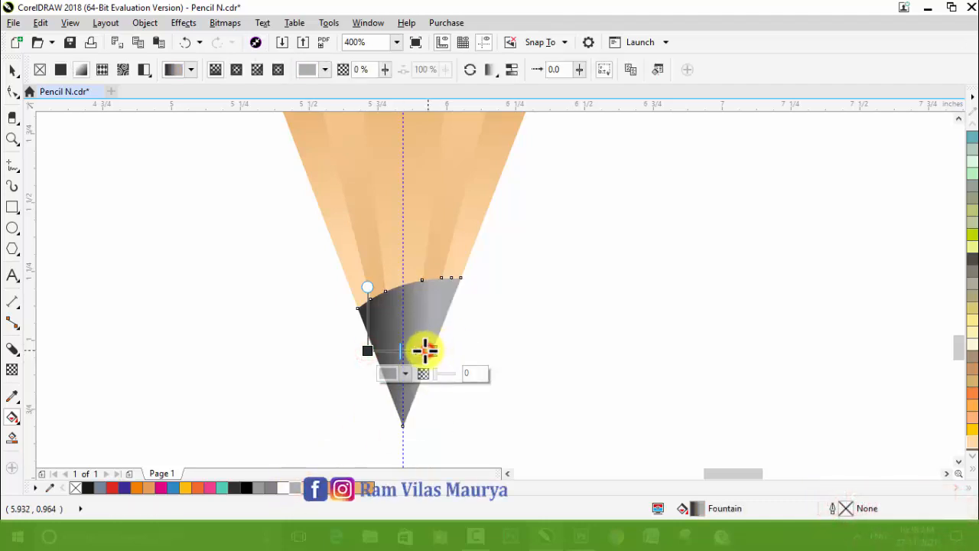
click(496, 70)
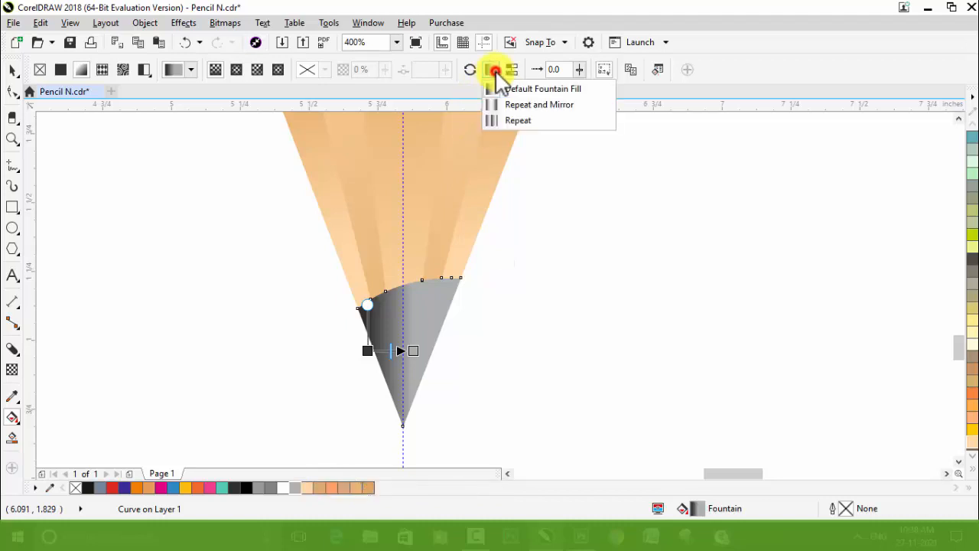
click(502, 105)
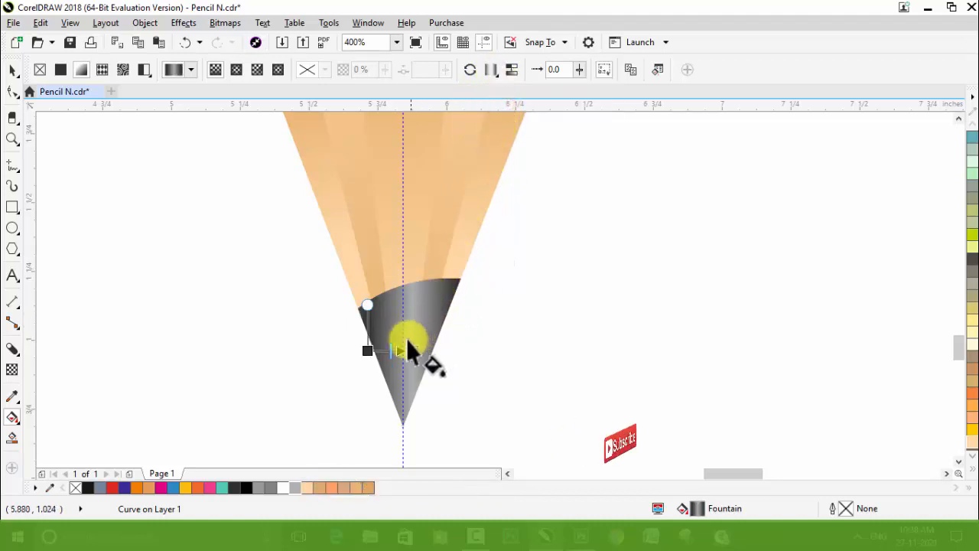
key(space)
Compare the pencil tip and the teal banners with the coloured reference infographic.
scroll(448, 345, down, 2)
click(506, 368)
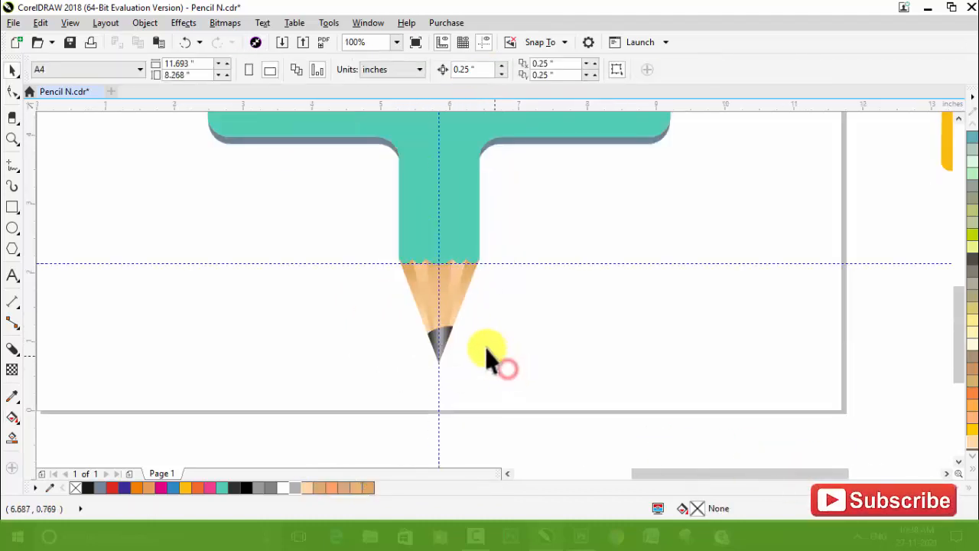
key(z)
shift+click(444, 272)
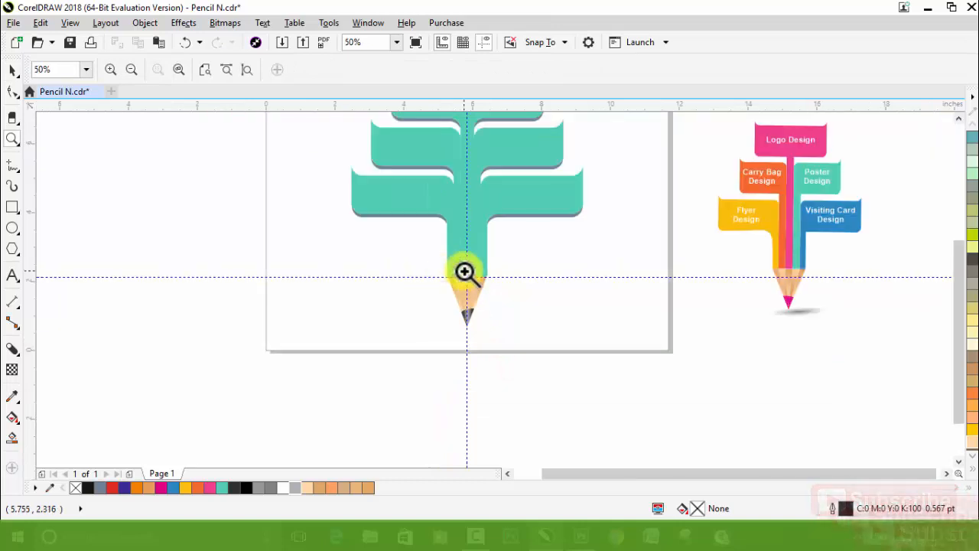
shift+click(464, 272)
drag(647, 323, 646, 324)
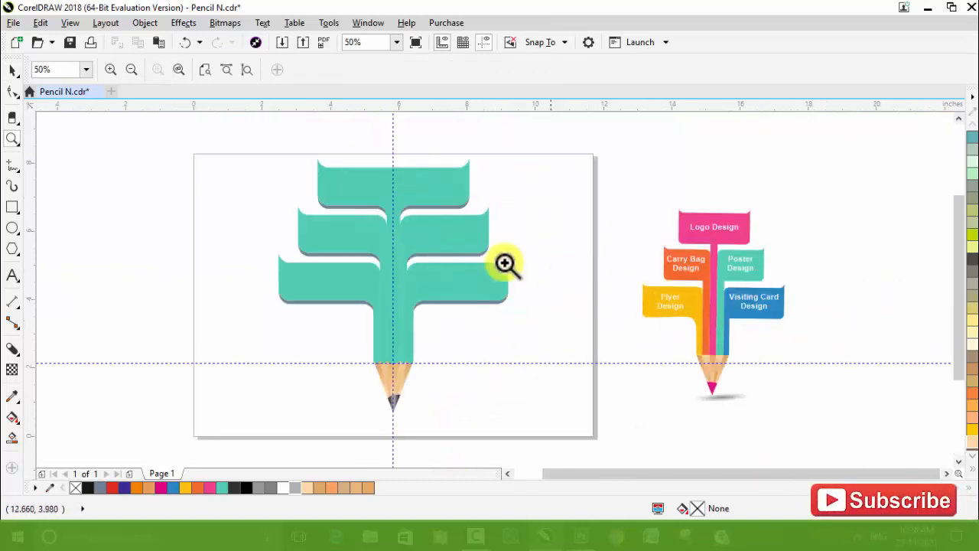
mouse_move(207, 151)
mouse_down()
mouse_move(599, 357)
mouse_move(730, 390)
mouse_up()
key(space)
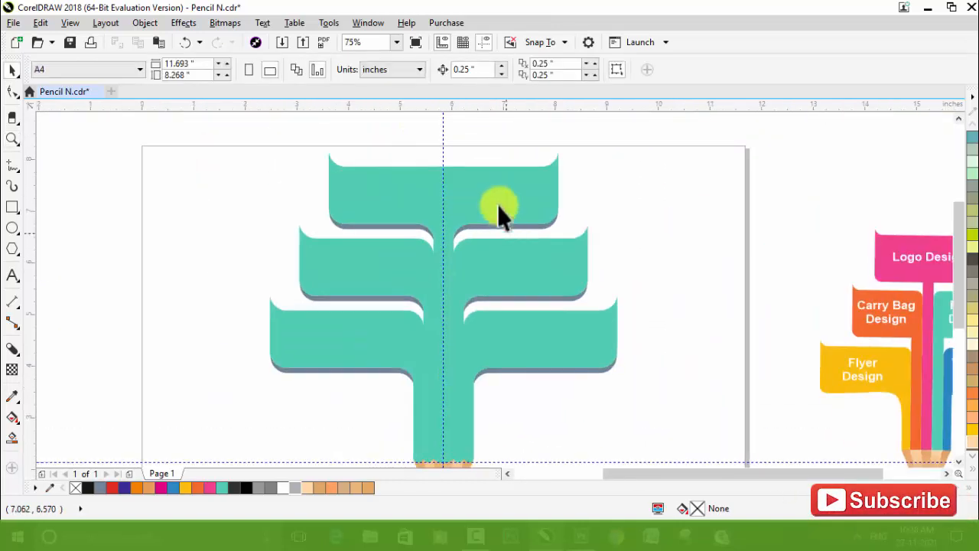
ctrl+click(487, 176)
drag(463, 201, 536, 172)
key(ctrl+z)
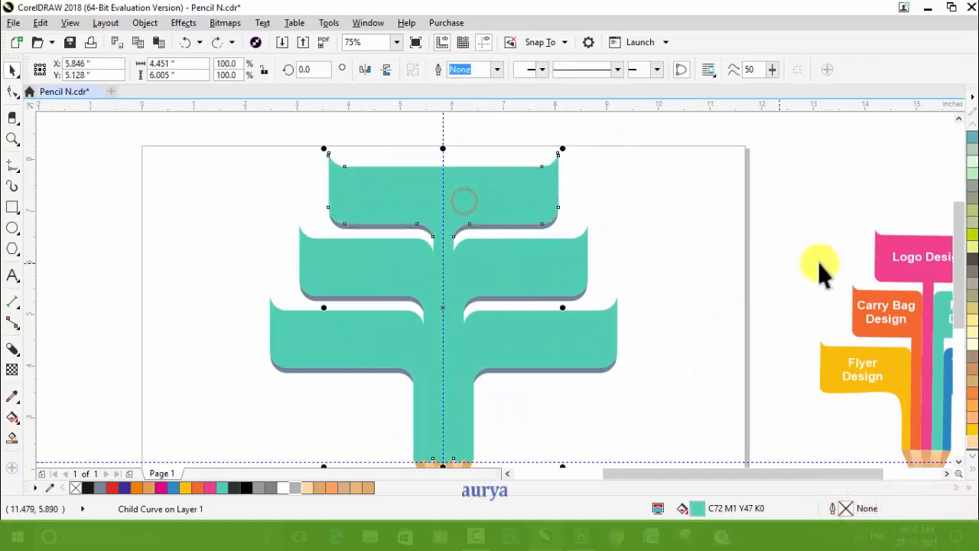
Fill the top banner with the pink (C0 M88 Y13 K0) of the reference's Logo Design banner.
scroll(717, 280, down, 1)
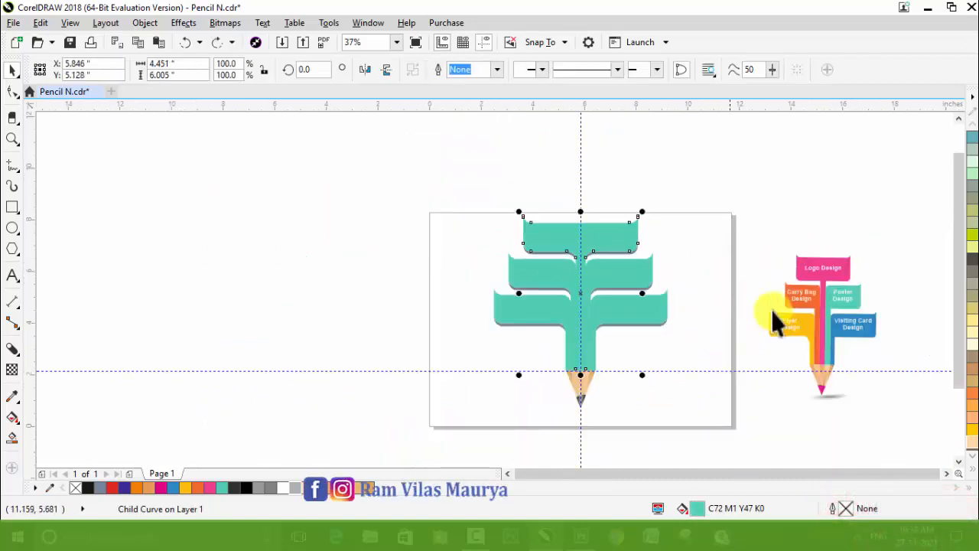
scroll(833, 294, up, 1)
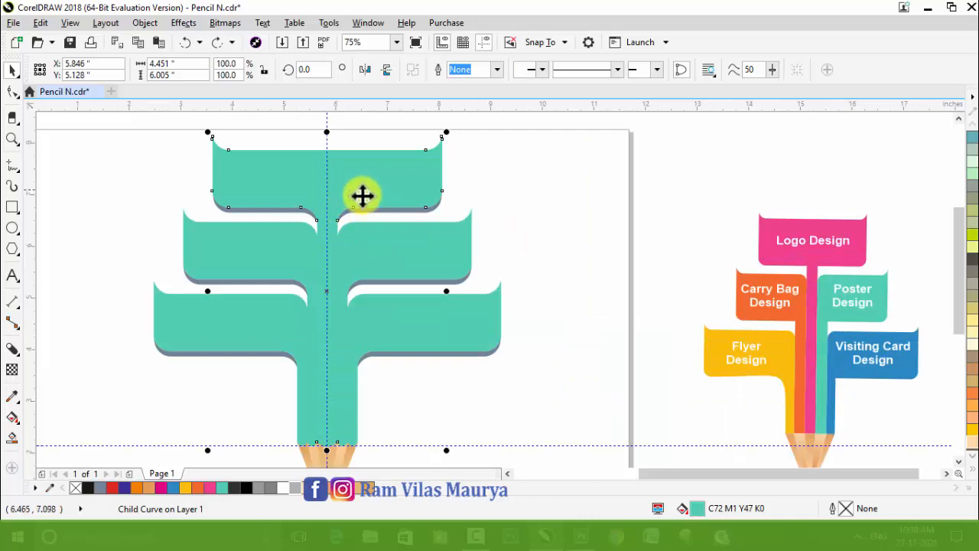
ctrl+click(765, 224)
ctrl+click(770, 221)
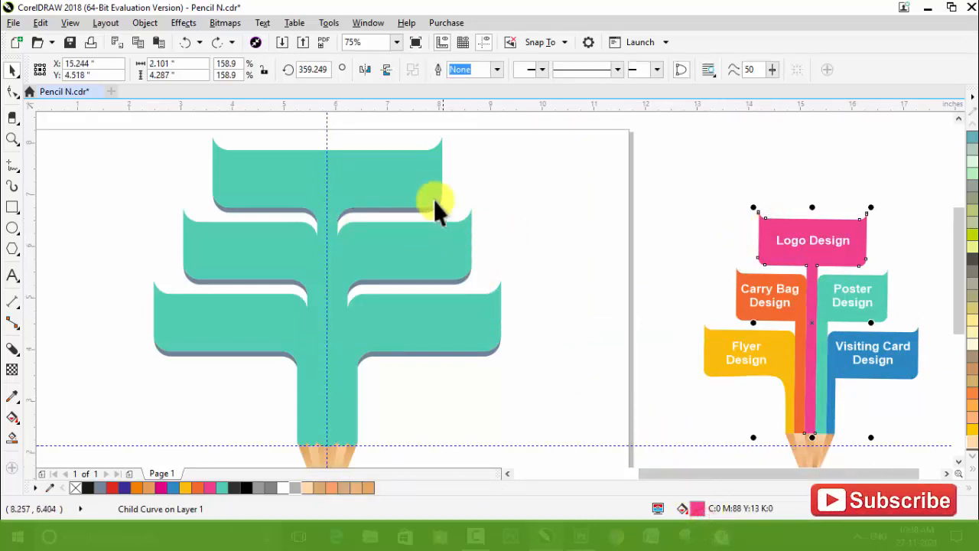
drag(696, 508, 407, 171)
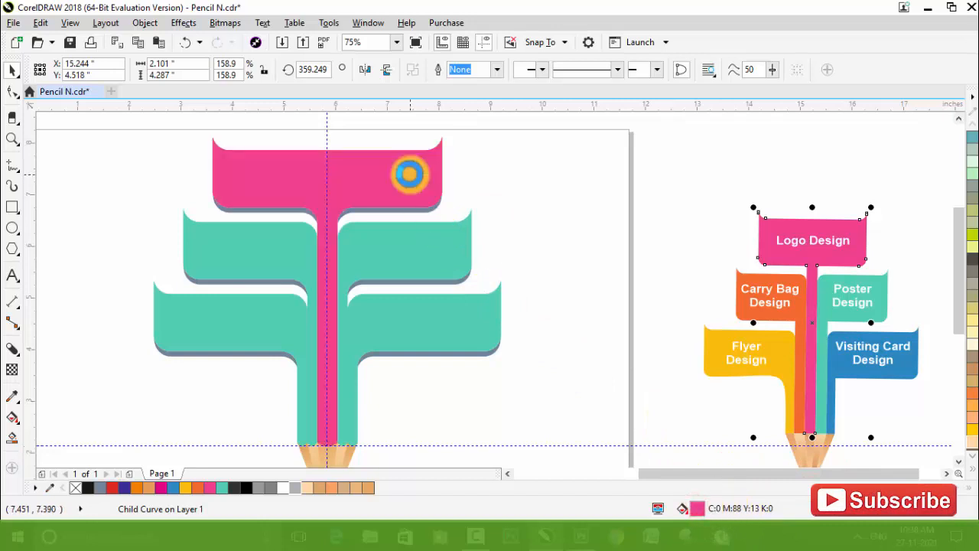
Copy the reference colours onto the remaining banners: orange (C0 M71 Y84 K0) at middle left, yellow at lower left and blue at lower right.
ctrl+click(775, 273)
ctrl+click(775, 273)
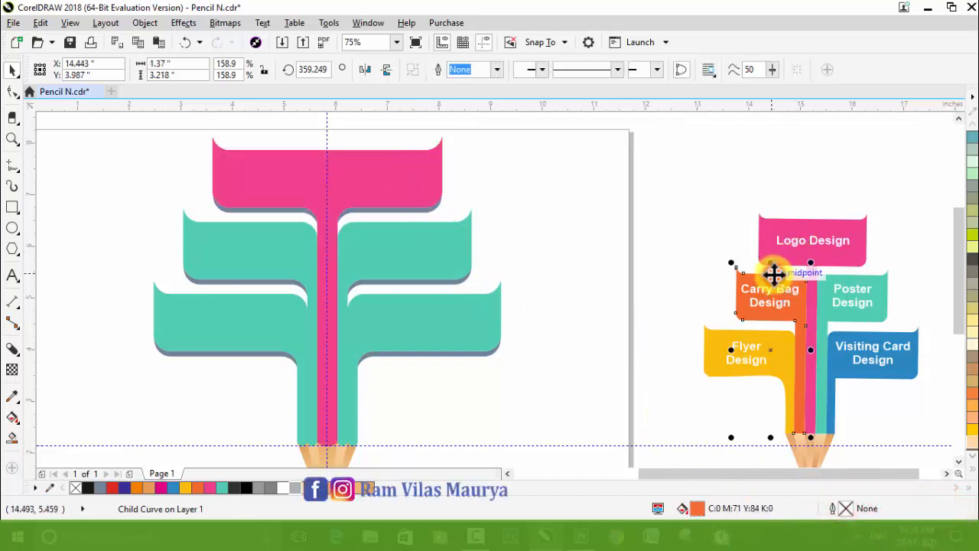
key(F10)
key(space)
mouse_move(696, 508)
mouse_down()
mouse_move(695, 490)
mouse_move(267, 245)
mouse_move(280, 246)
mouse_up()
click(597, 266)
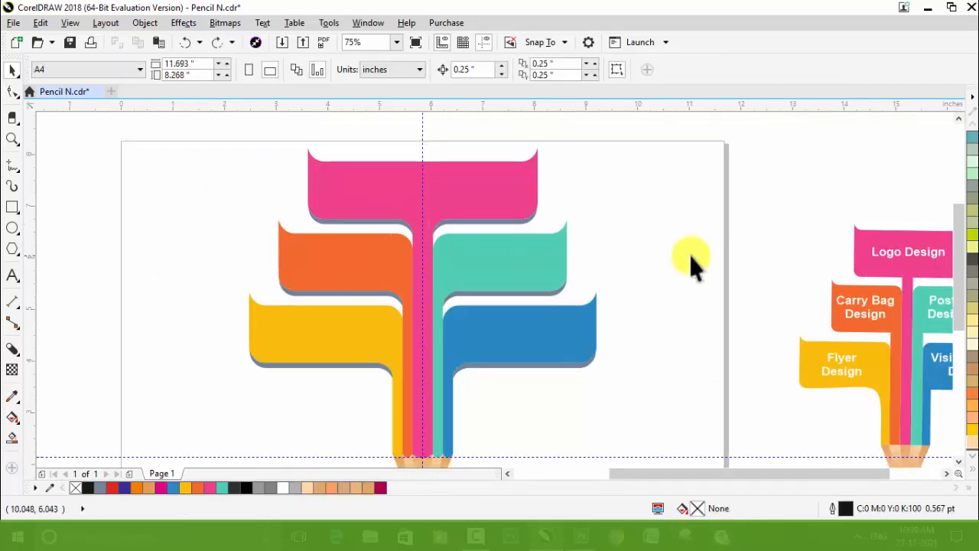
click(692, 255)
Fill the grey-blue shadow strips under both halves of the pink banner with dark pink (C3 M100 Y28 K13).
scroll(386, 256, up, 3)
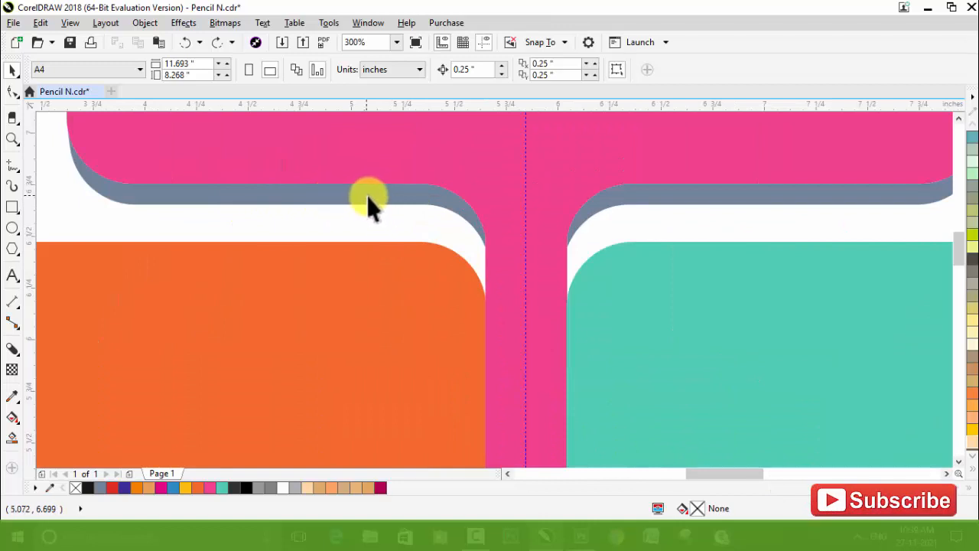
scroll(451, 243, down, 1)
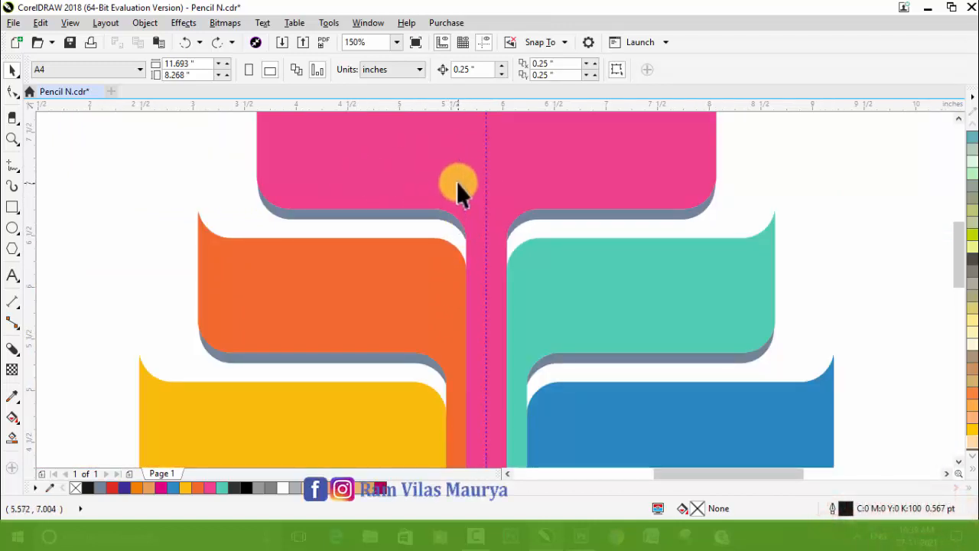
click(378, 217)
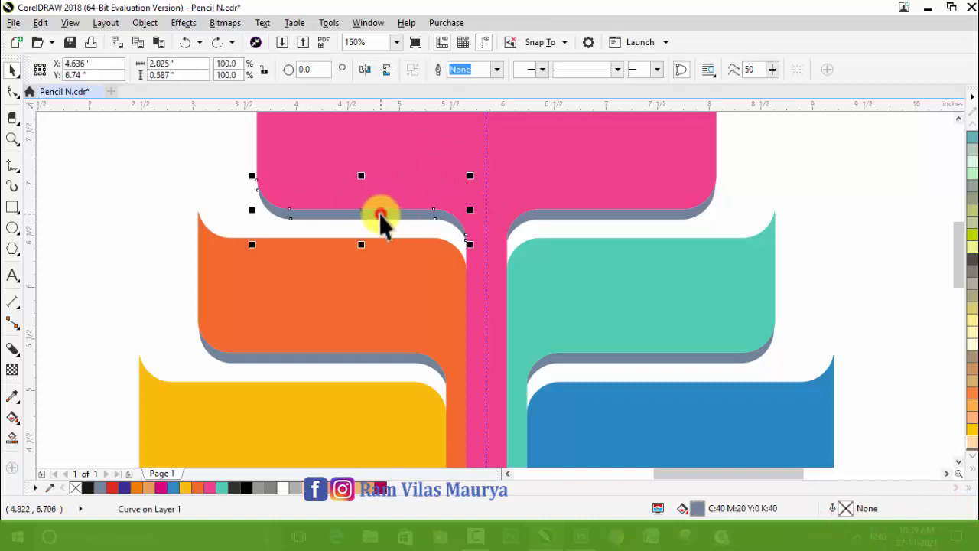
click(212, 488)
drag(212, 486, 273, 486)
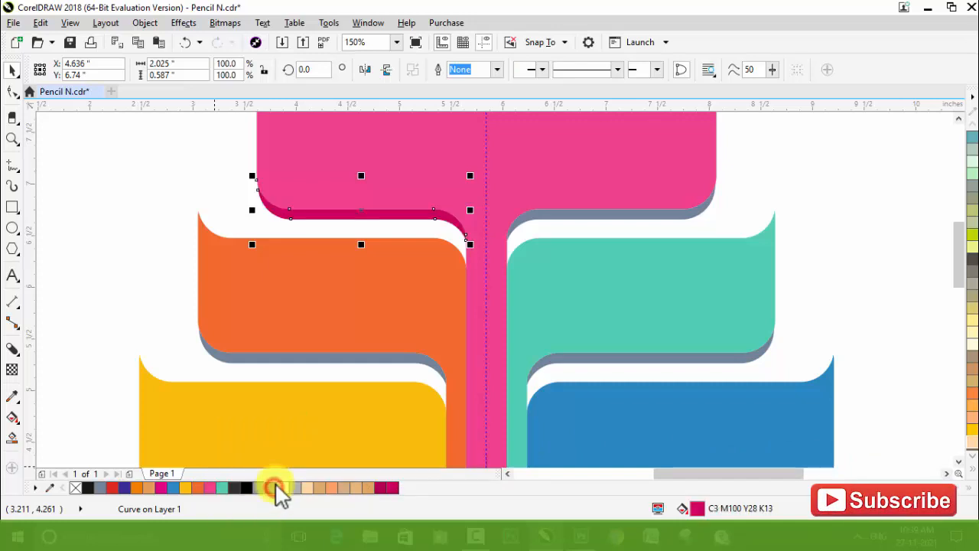
click(554, 213)
key(ctrl+r)
scroll(477, 222, down, 1)
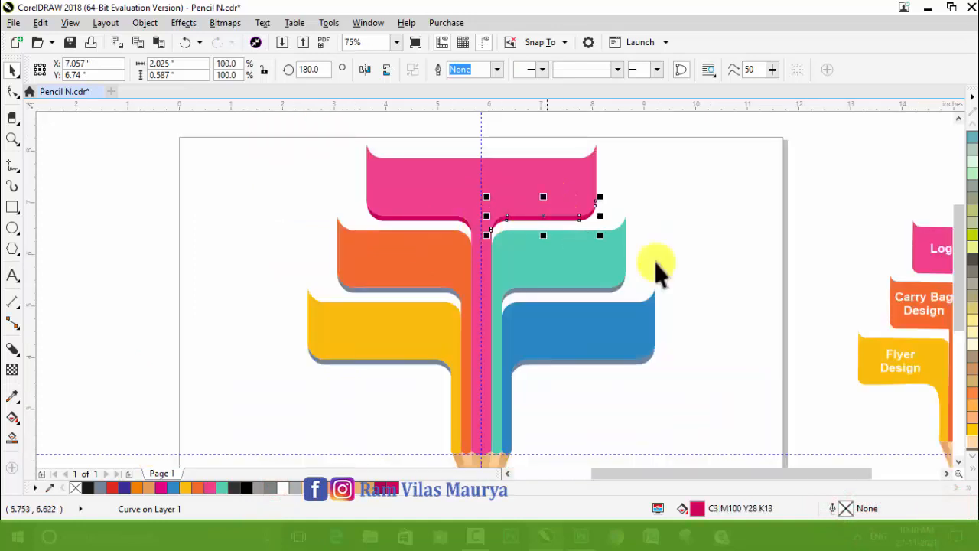
click(699, 268)
Recolour the shadow strips under the orange, teal, yellow and blue banners with darker shades of each banner's own colour.
scroll(423, 291, up, 1)
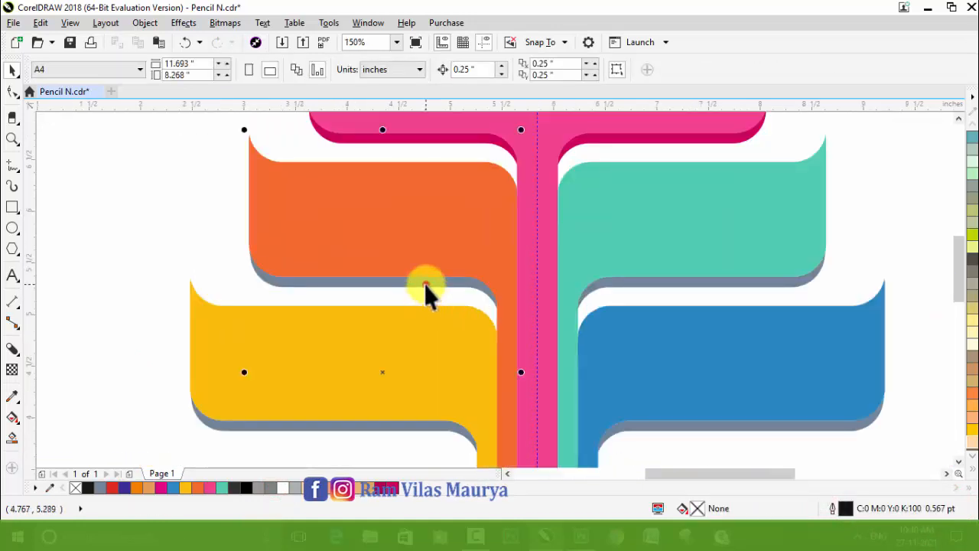
ctrl+click(424, 289)
ctrl+click(427, 286)
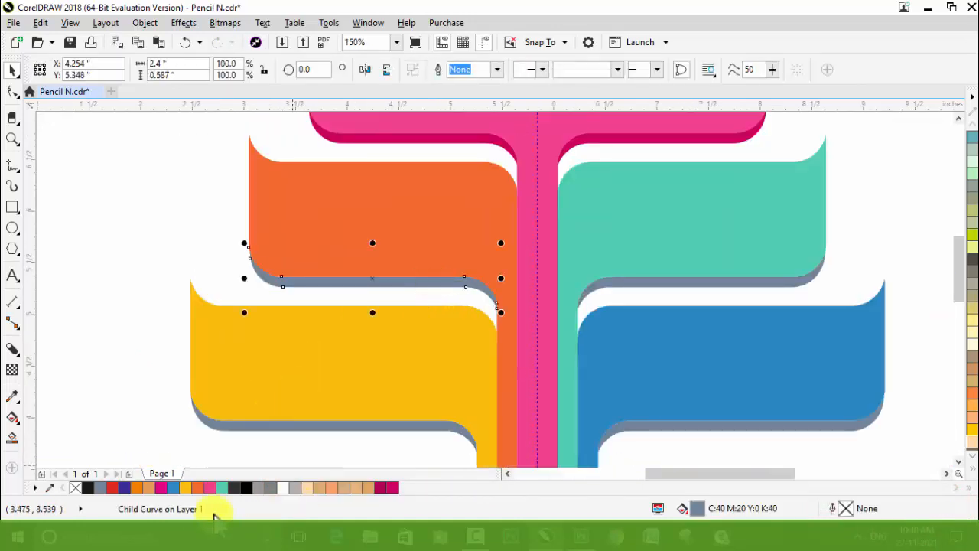
drag(196, 487, 255, 485)
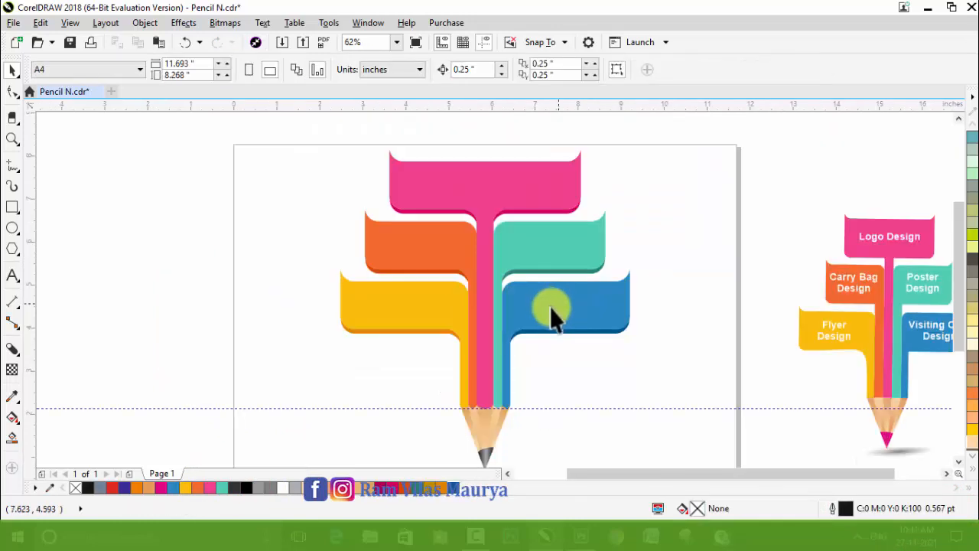
Draw a vertical line about 1.53 inches long near the blue banner's outer edge, with a white 3 pt outline.
scroll(540, 302, up, 2)
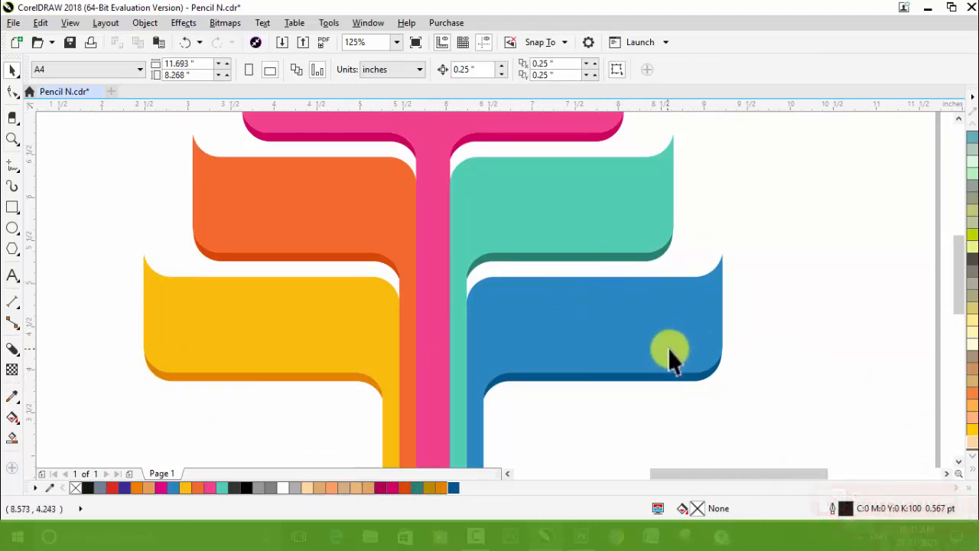
click(12, 166)
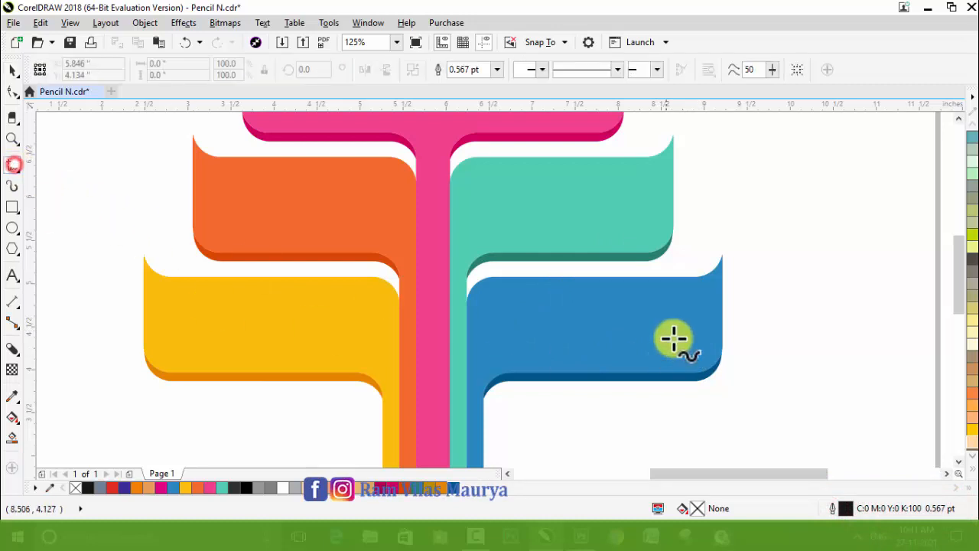
drag(700, 268, 689, 400)
key(space)
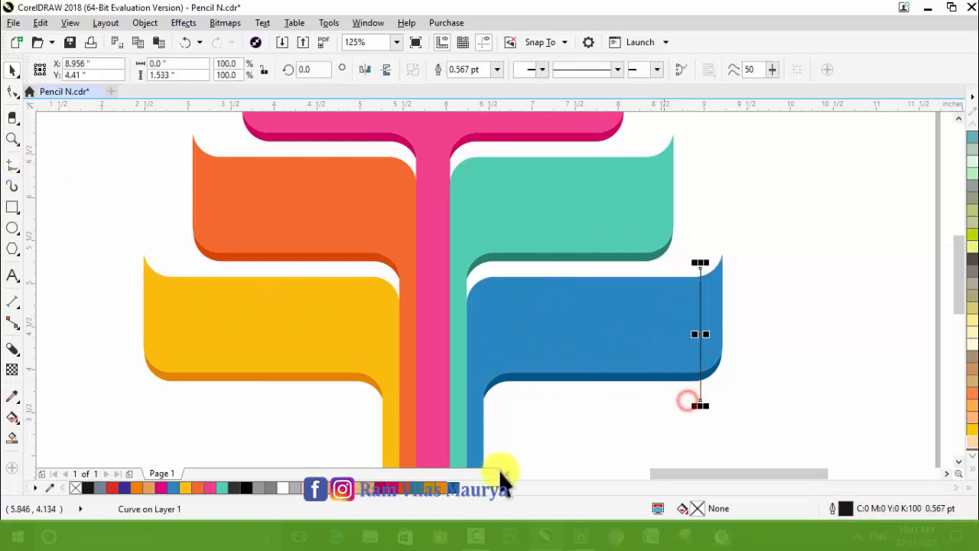
right_click(283, 488)
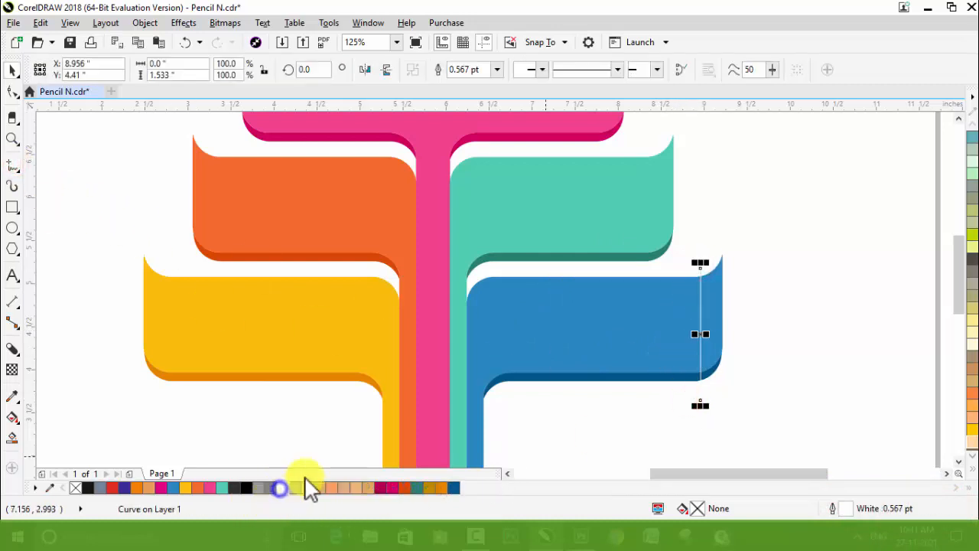
click(497, 69)
click(473, 161)
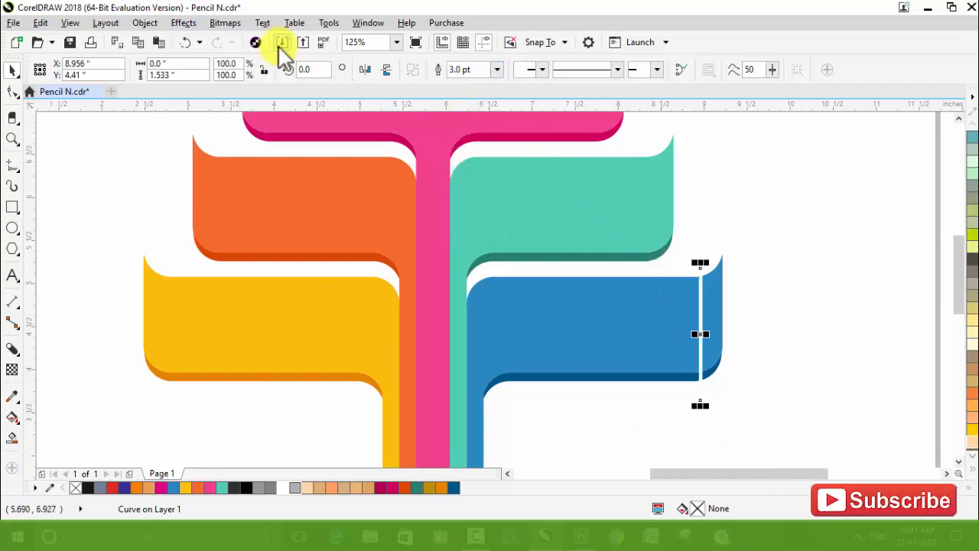
Convert the white line to a 200 dpi CMYK bitmap with anti-aliasing and a transparent background.
click(225, 23)
click(252, 41)
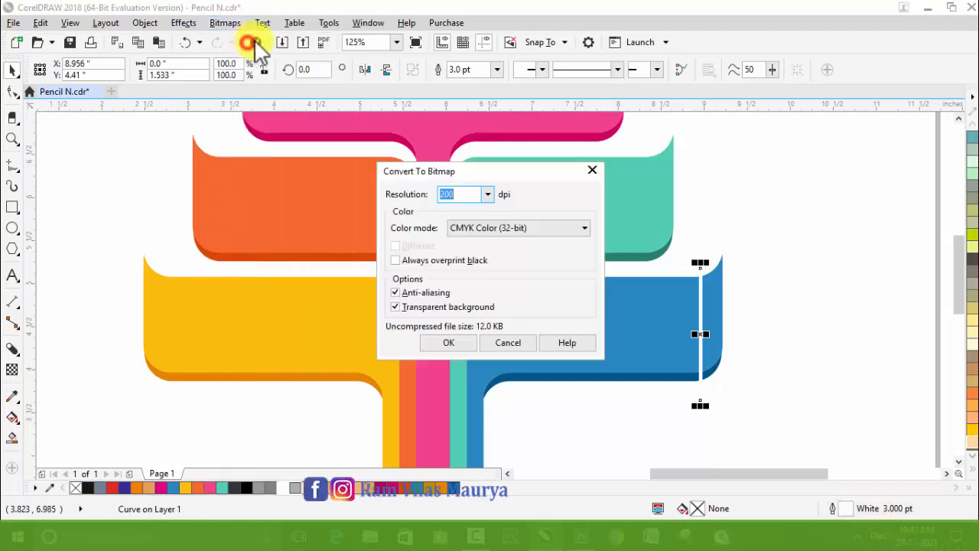
click(449, 342)
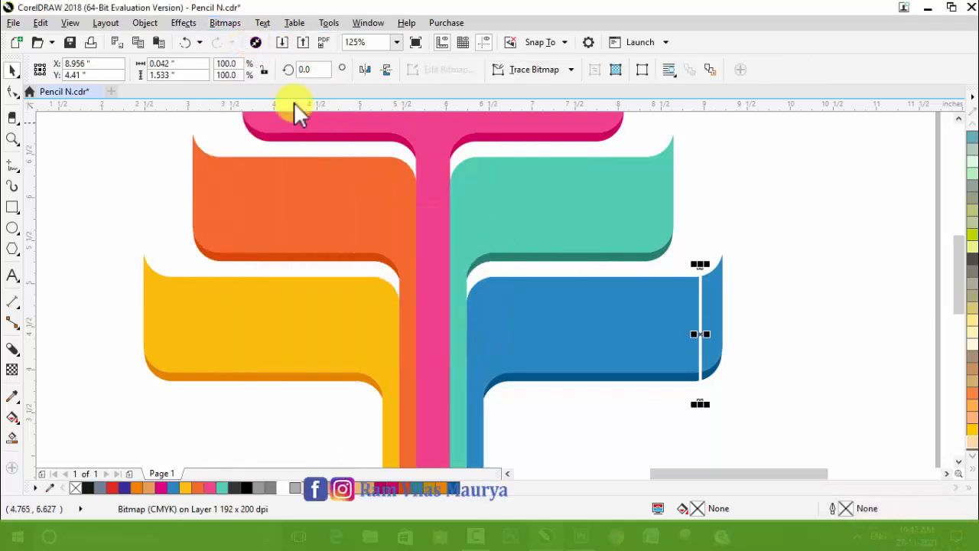
Apply a Gaussian Blur with a 14-pixel radius to the white line bitmap.
click(225, 23)
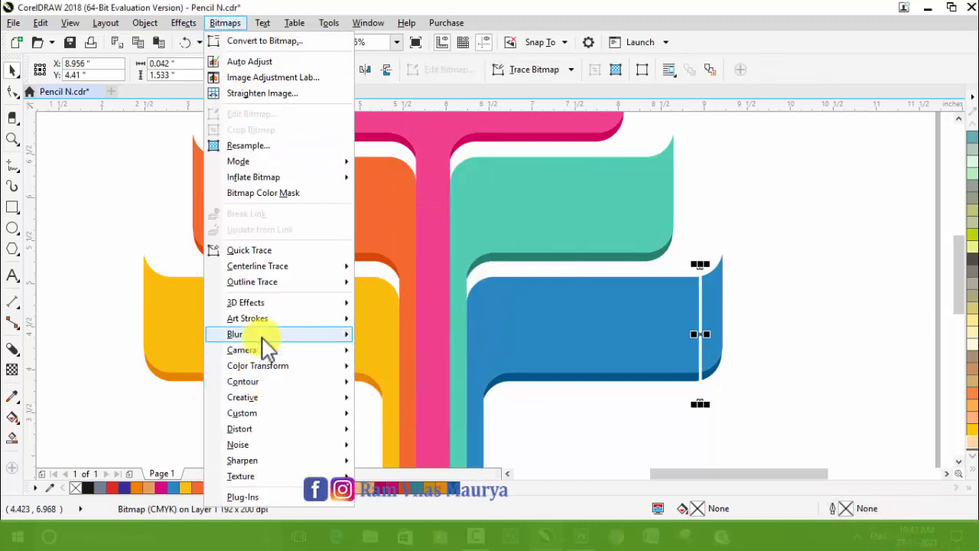
mouse_move(261, 338)
click(407, 353)
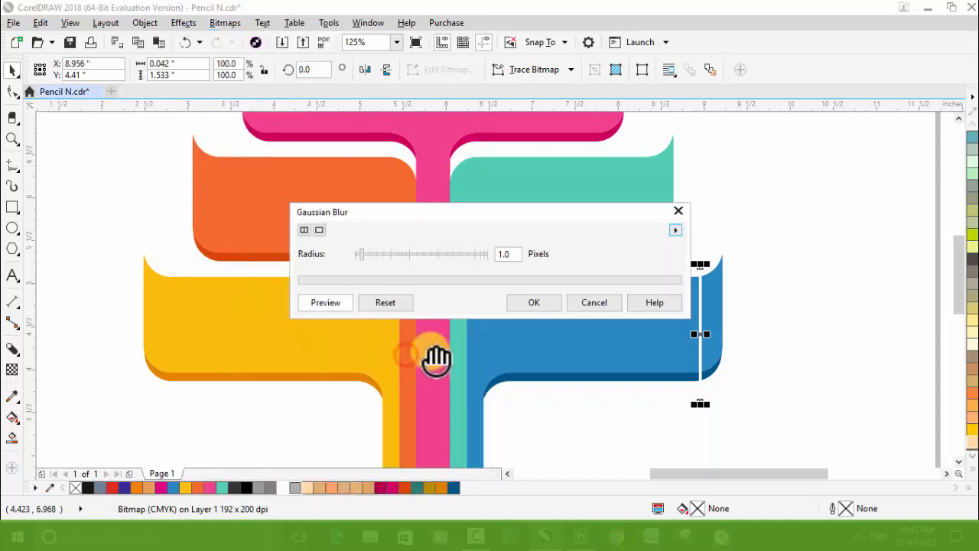
drag(430, 247, 415, 263)
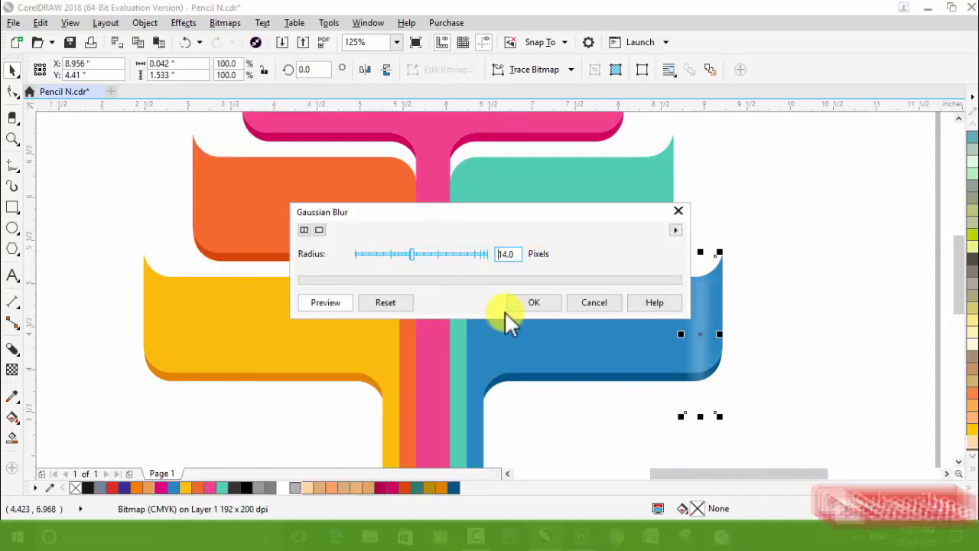
click(541, 302)
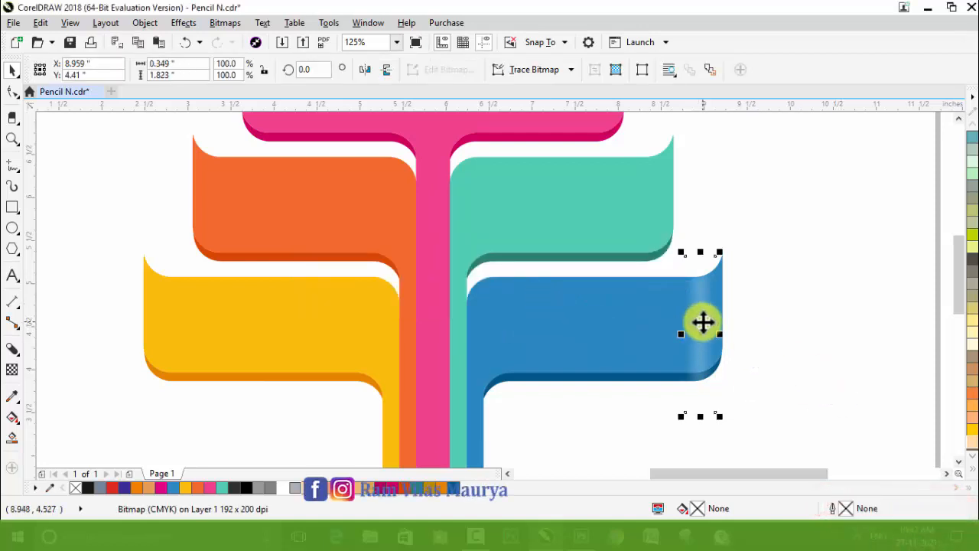
Copy the blurred highlight to the outer edges of the yellow, orange and teal banners and both ends of the pink banner.
drag(701, 321, 166, 334)
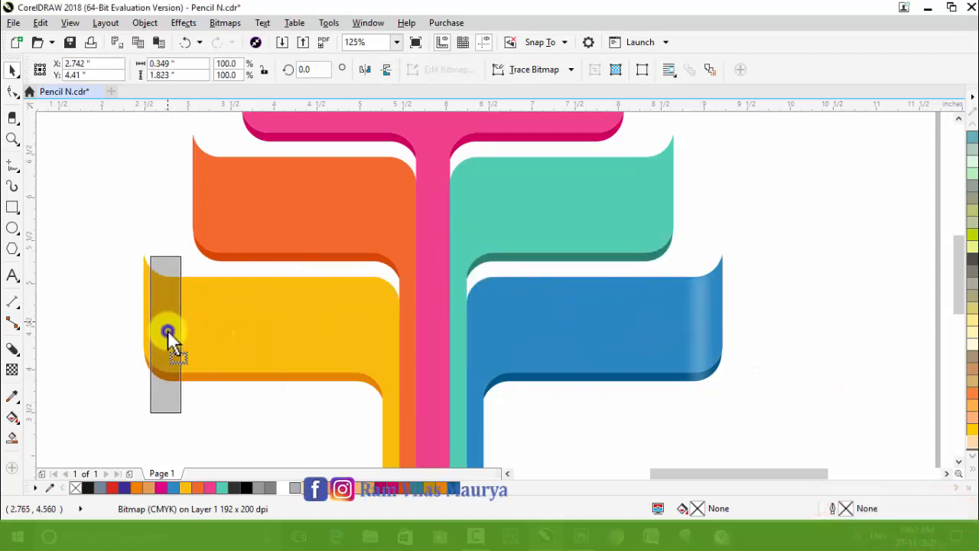
shift+click(702, 314)
click(772, 343)
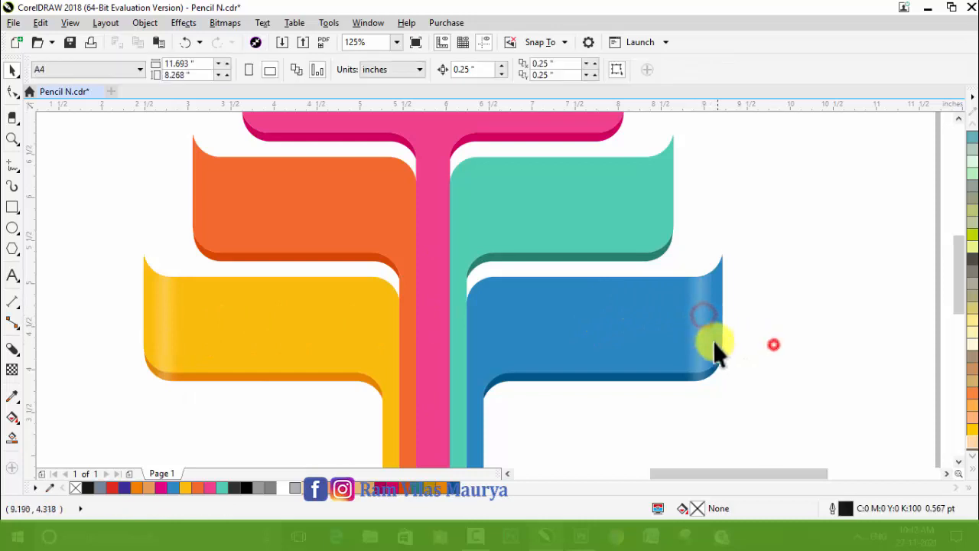
scroll(688, 329, down, 2)
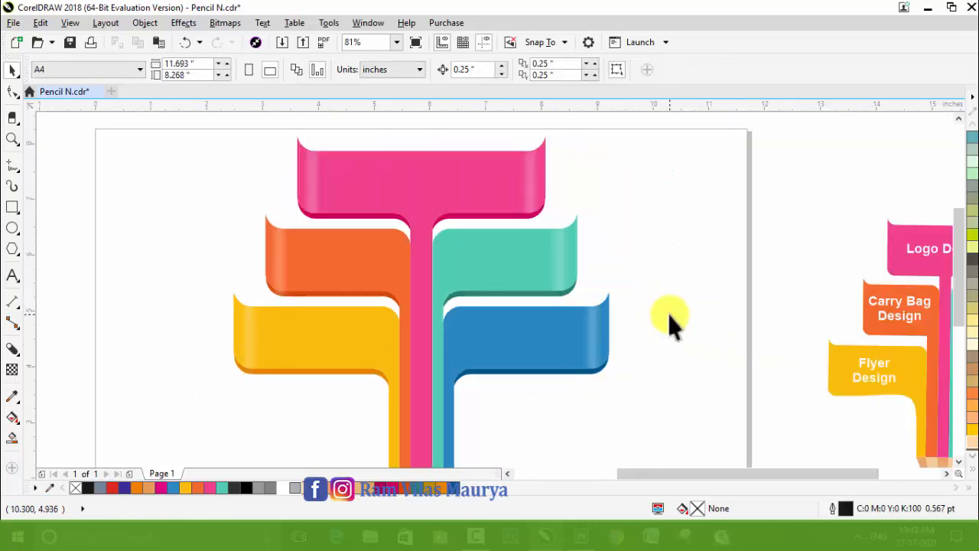
Draw a flat ellipse about 2.26 by 0.31 inches at the pencil's point, extending to the right.
scroll(586, 330, up, 3)
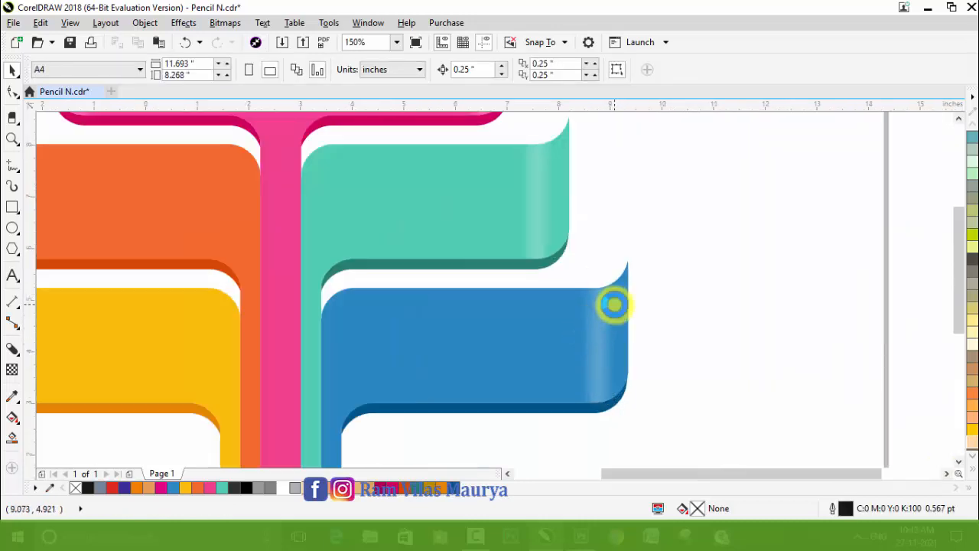
scroll(620, 310, down, 3)
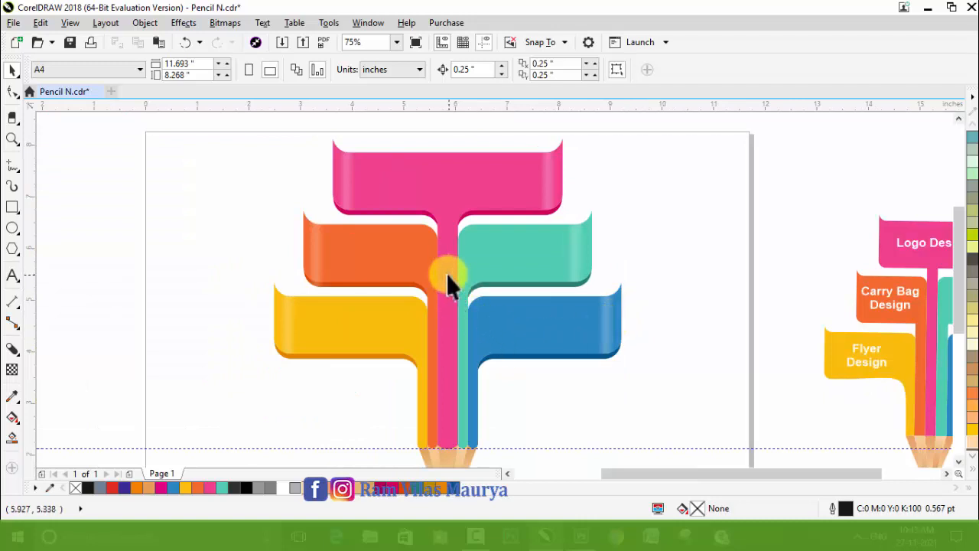
scroll(389, 280, down, 4)
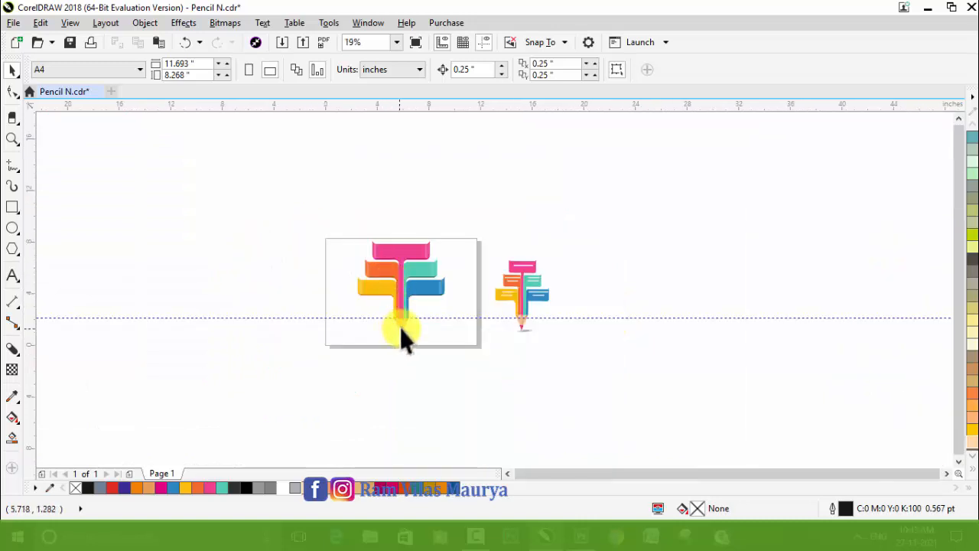
key(z)
drag(306, 219, 564, 378)
drag(209, 253, 667, 406)
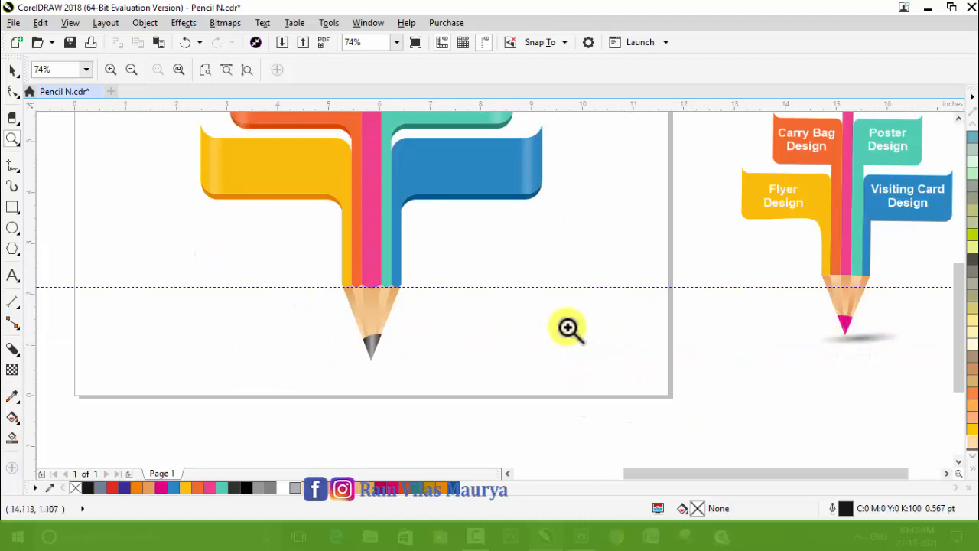
click(12, 227)
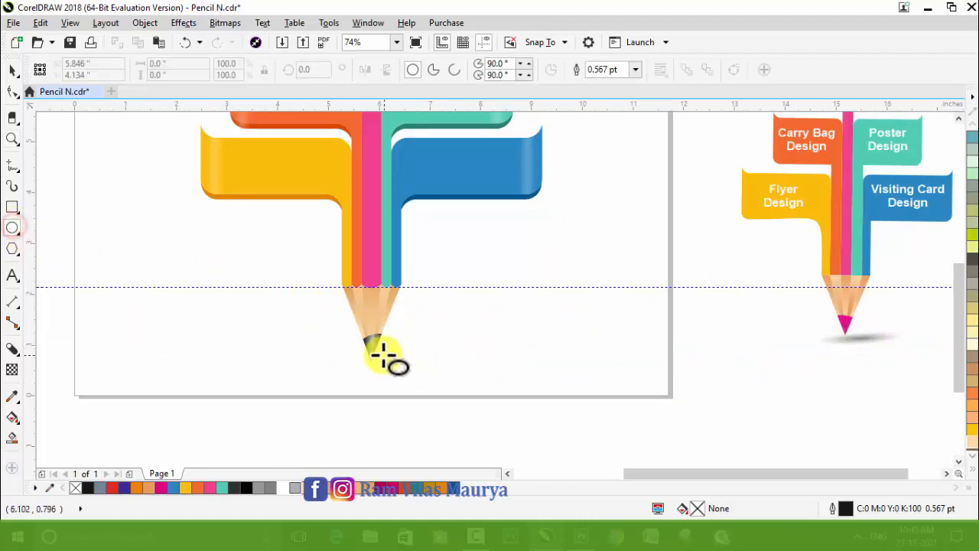
drag(352, 350, 475, 374)
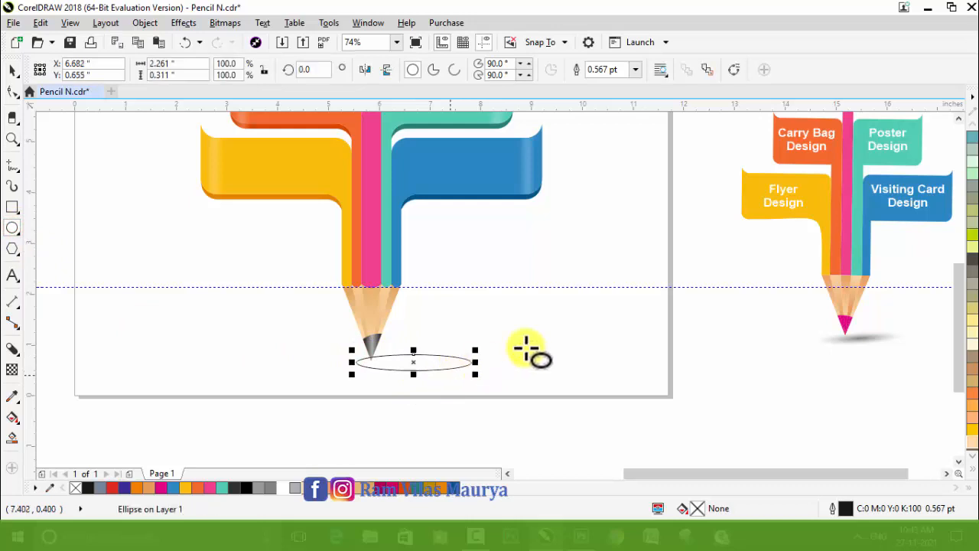
Fill the ellipse at the pencil's point with 90% black without outline and apply a fountain transparency to make a soft ground shadow.
click(258, 488)
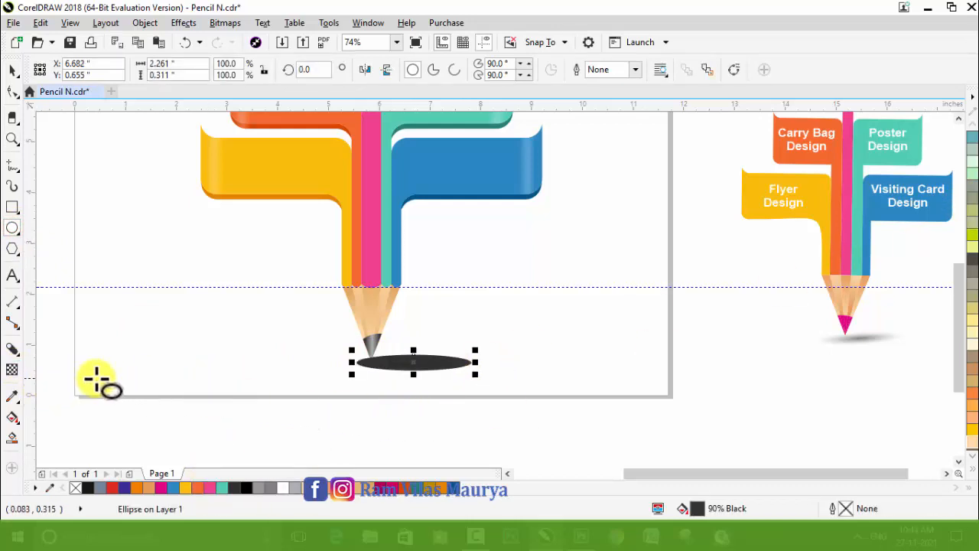
click(11, 370)
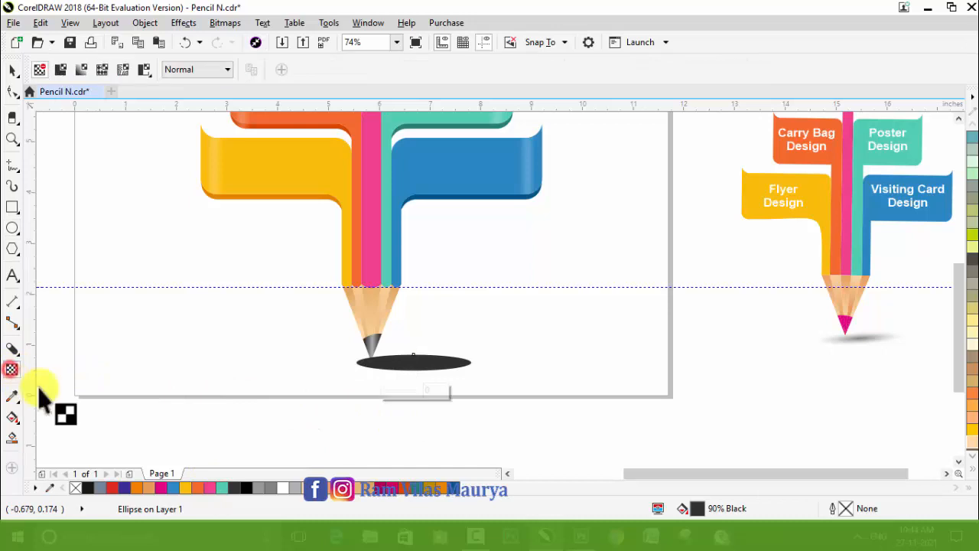
click(82, 69)
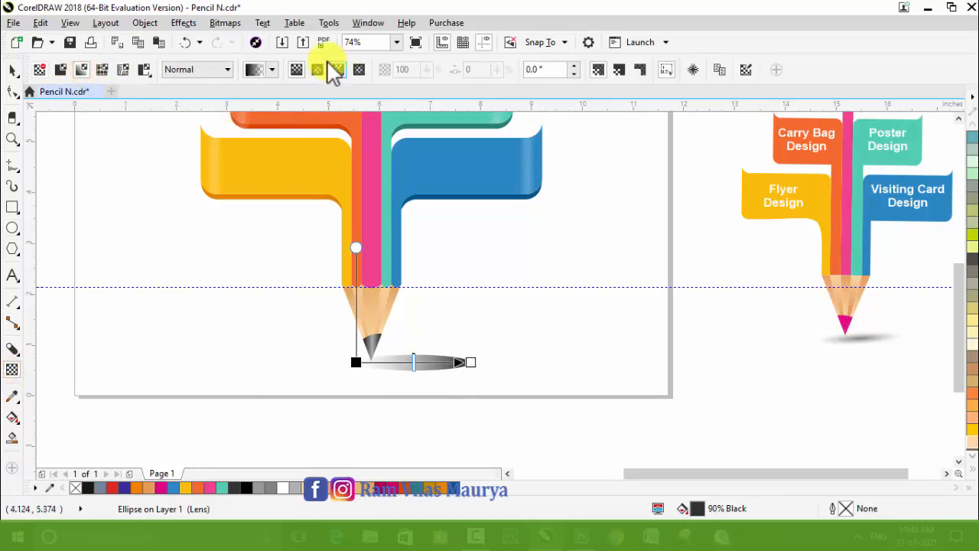
Select the whole pencil artwork on the page, including its ground shadow, and group it.
key(F3)
key(space)
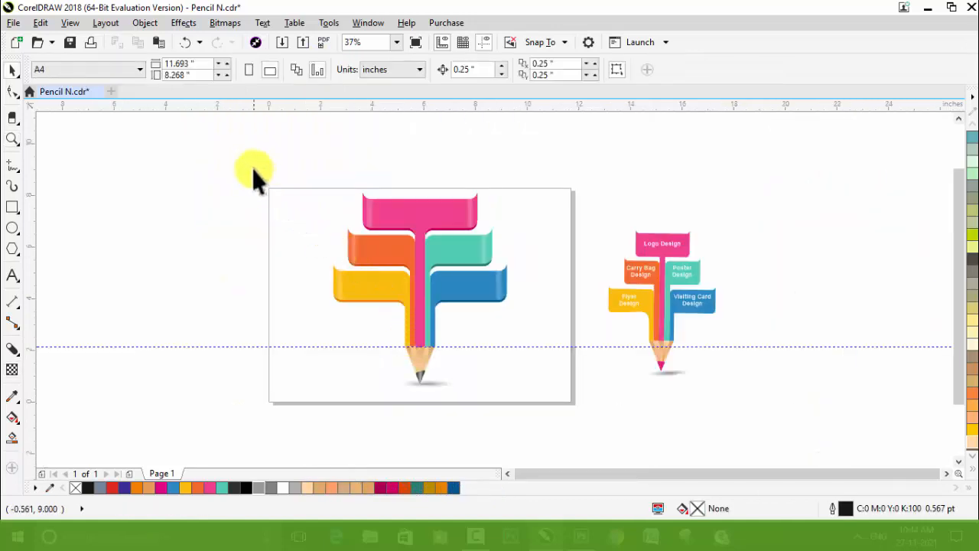
drag(254, 167, 570, 430)
key(ctrl+g)
Copy the five white text labels from the reference design onto the matching banners of the pencil.
scroll(436, 229, up, 2)
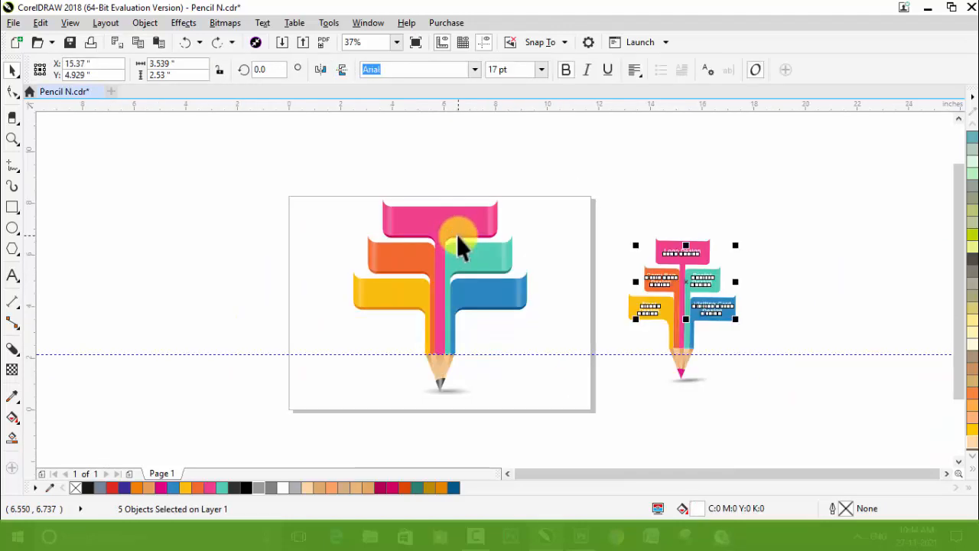
scroll(422, 225, up, 2)
scroll(422, 225, down, 2)
scroll(639, 265, up, 2)
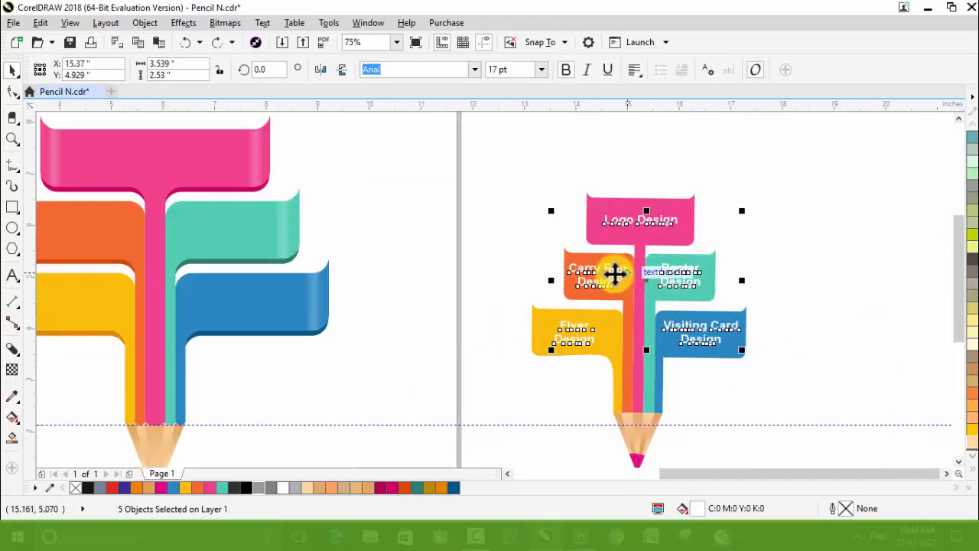
click(468, 216)
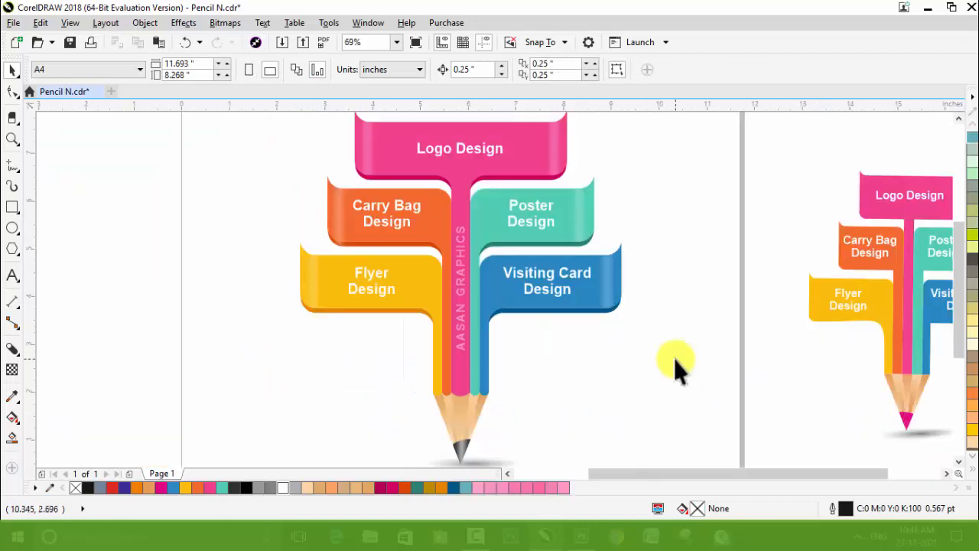